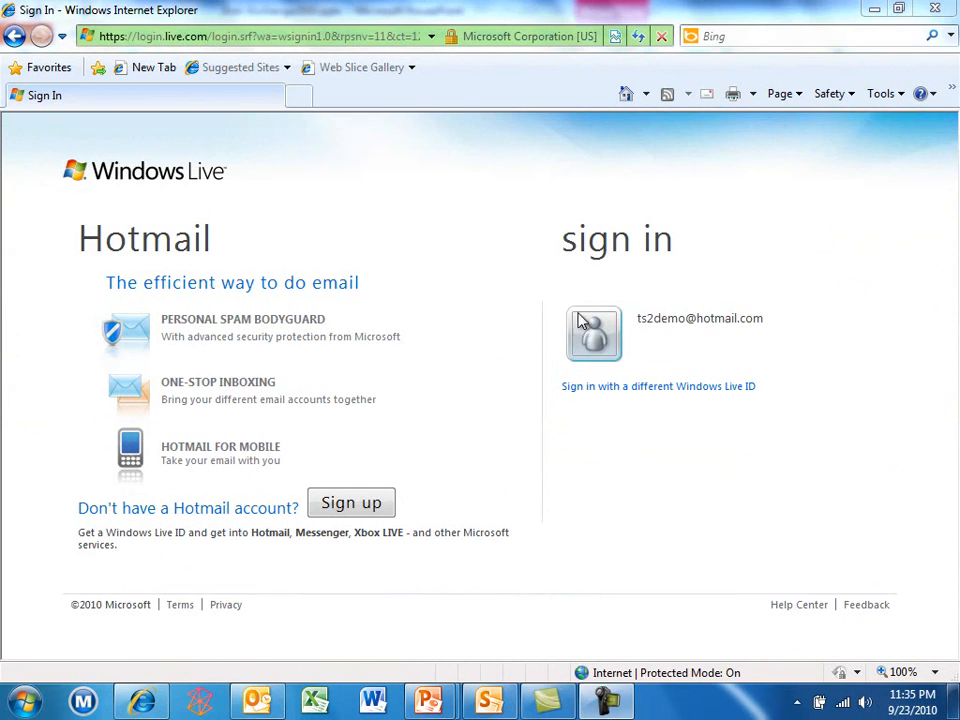
# Sign in to Hotmail through the saved account tile with its password
pyautogui.click(594, 338)
pyautogui.write('t********')
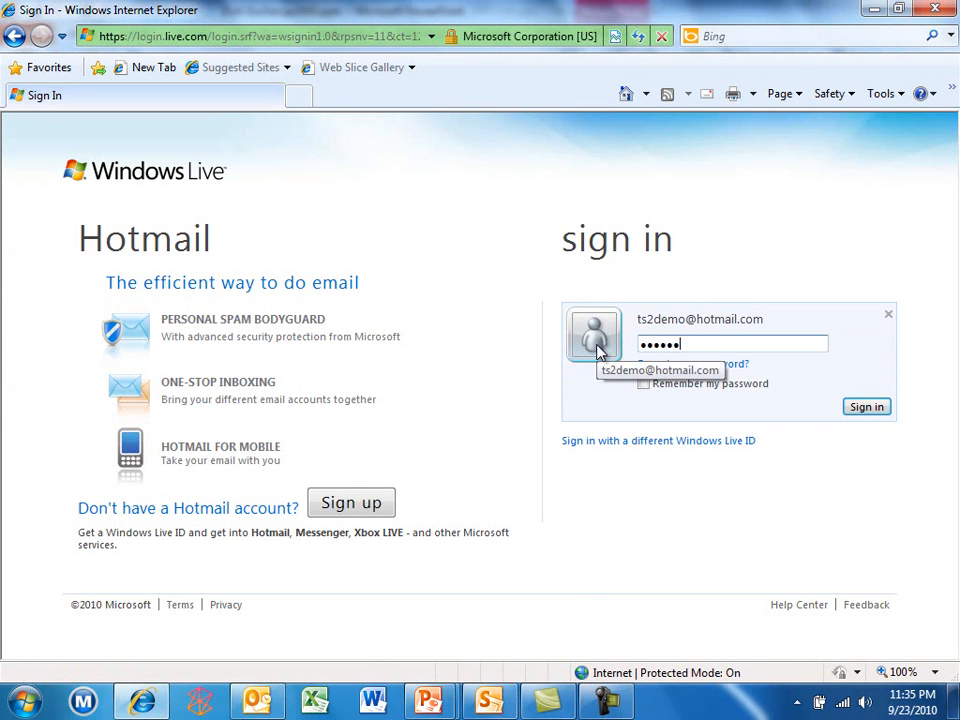
pyautogui.press('Return')
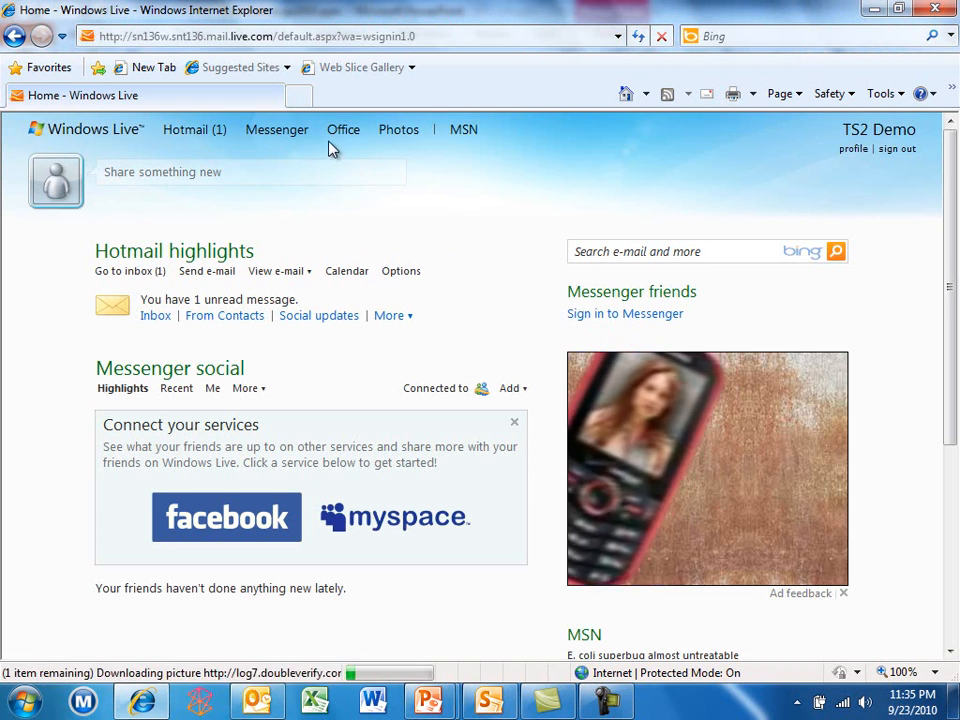
pyautogui.moveTo(338, 141)
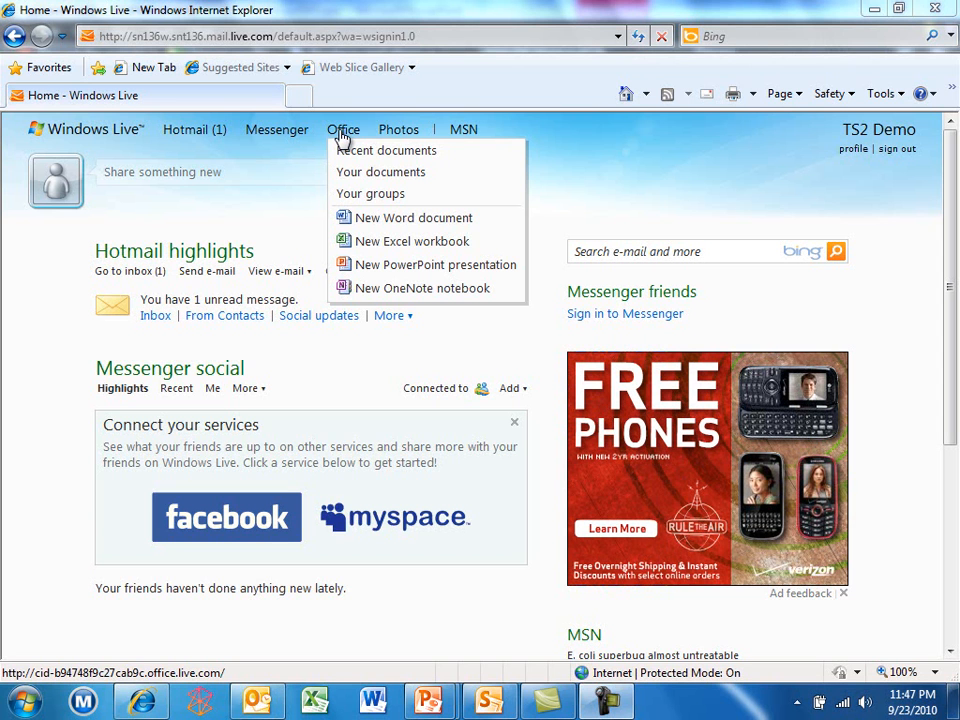
# Bring up Word's Save to SharePoint options under File > Save & Send
pyautogui.click(373, 701)
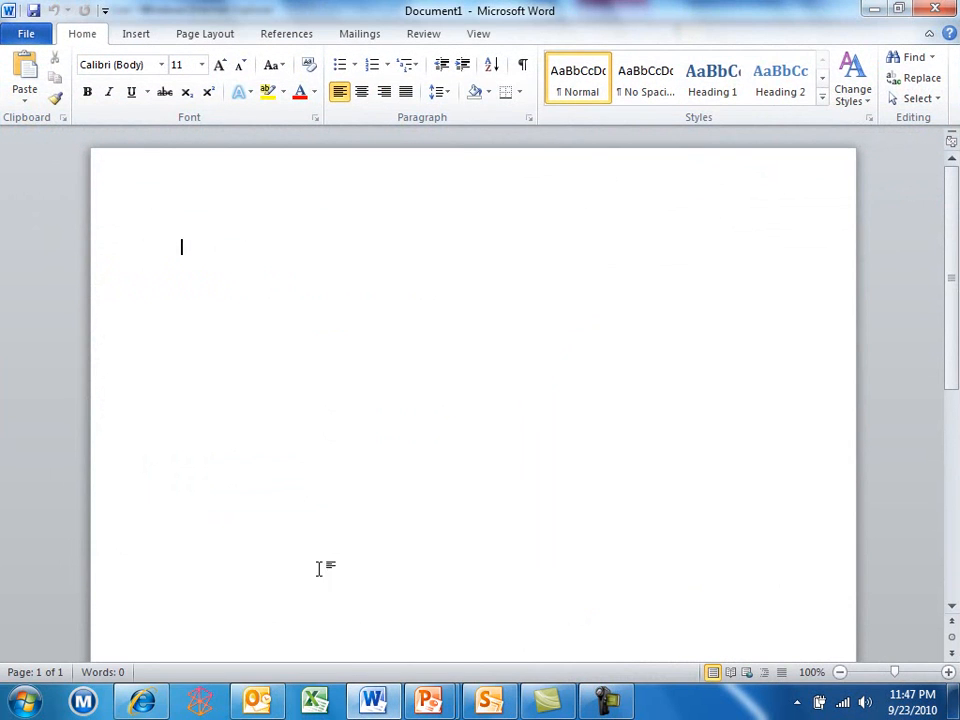
pyautogui.click(28, 33)
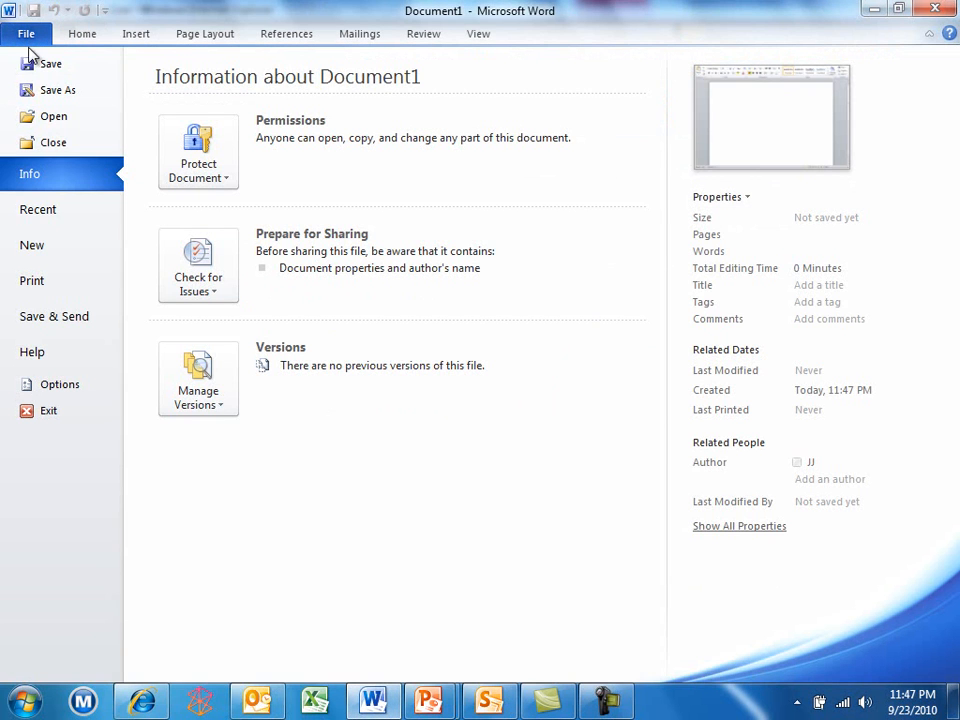
pyautogui.click(62, 318)
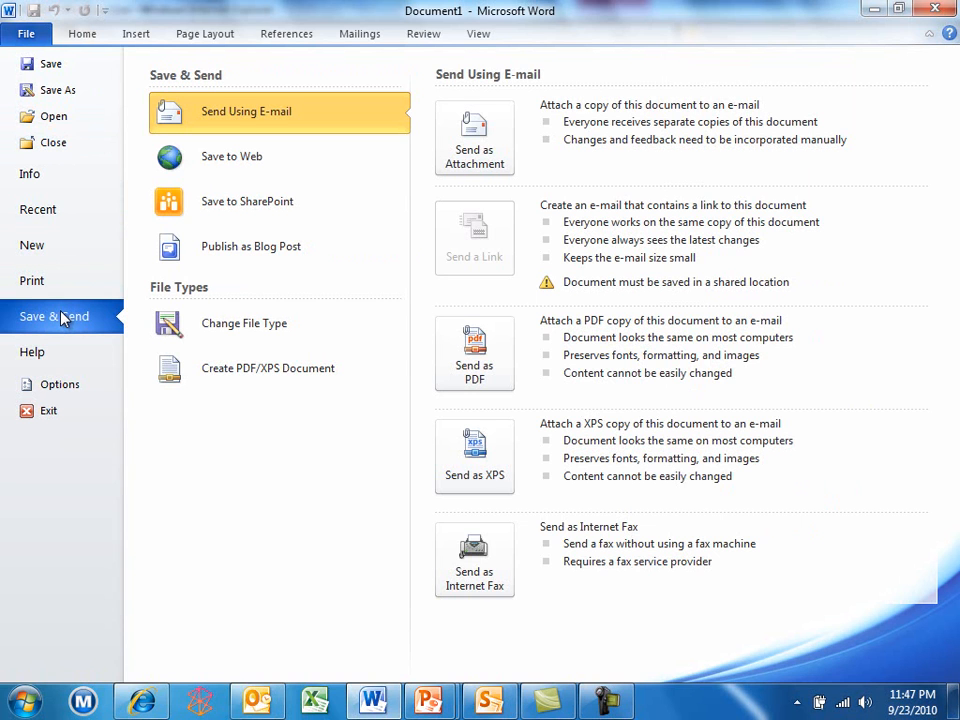
pyautogui.click(233, 216)
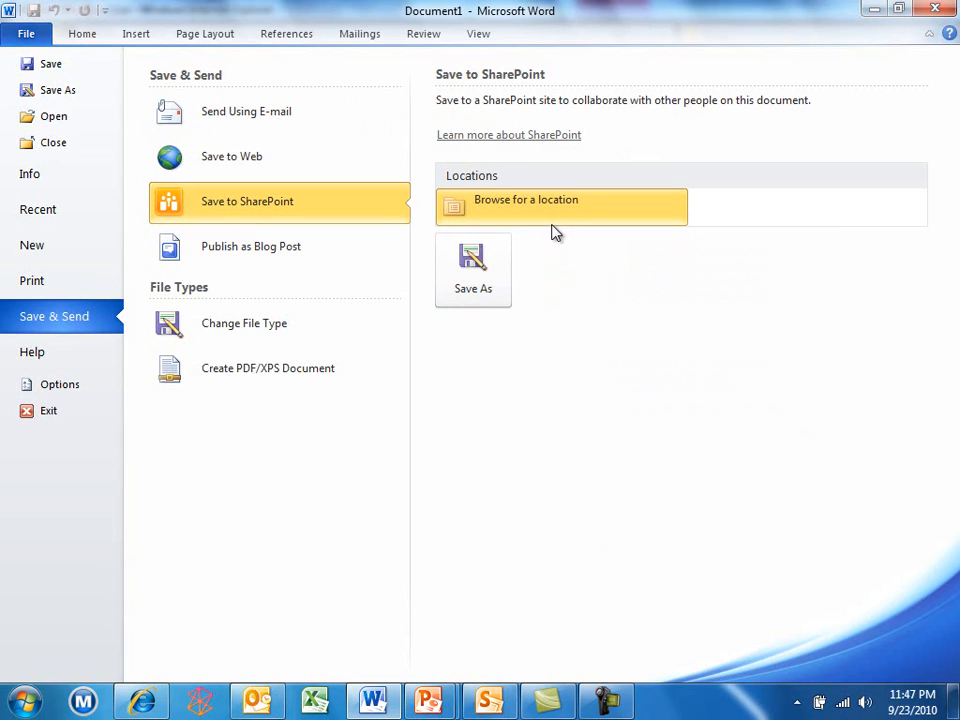
# Choose Save to Web and sign in to Windows Live SkyDrive with the account e-mail and password
pyautogui.click(208, 162)
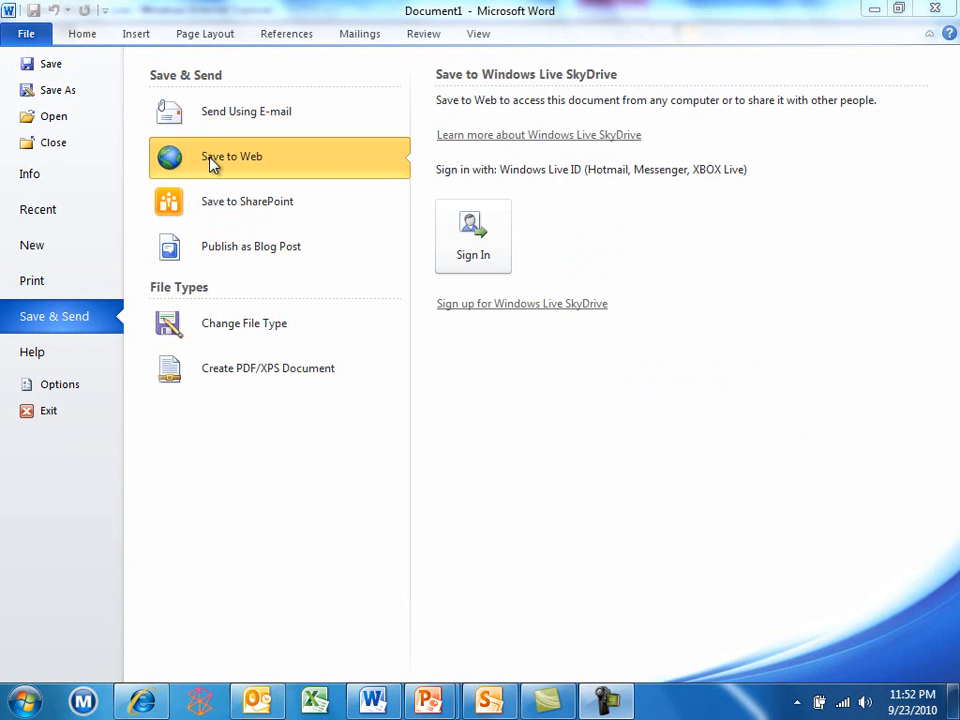
pyautogui.click(474, 237)
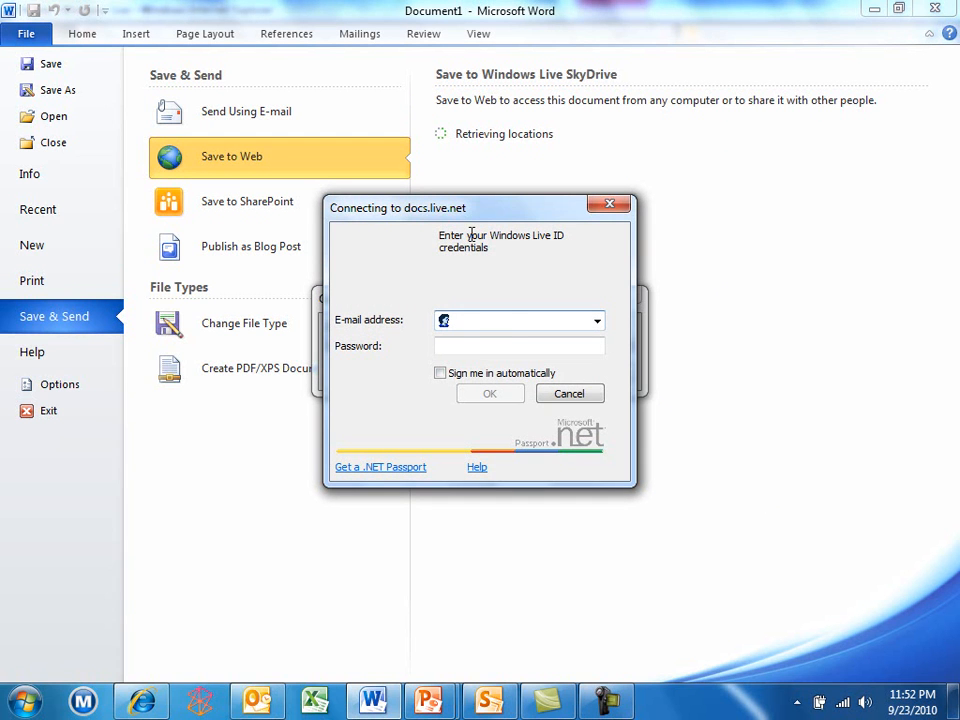
pyautogui.write('ts2')
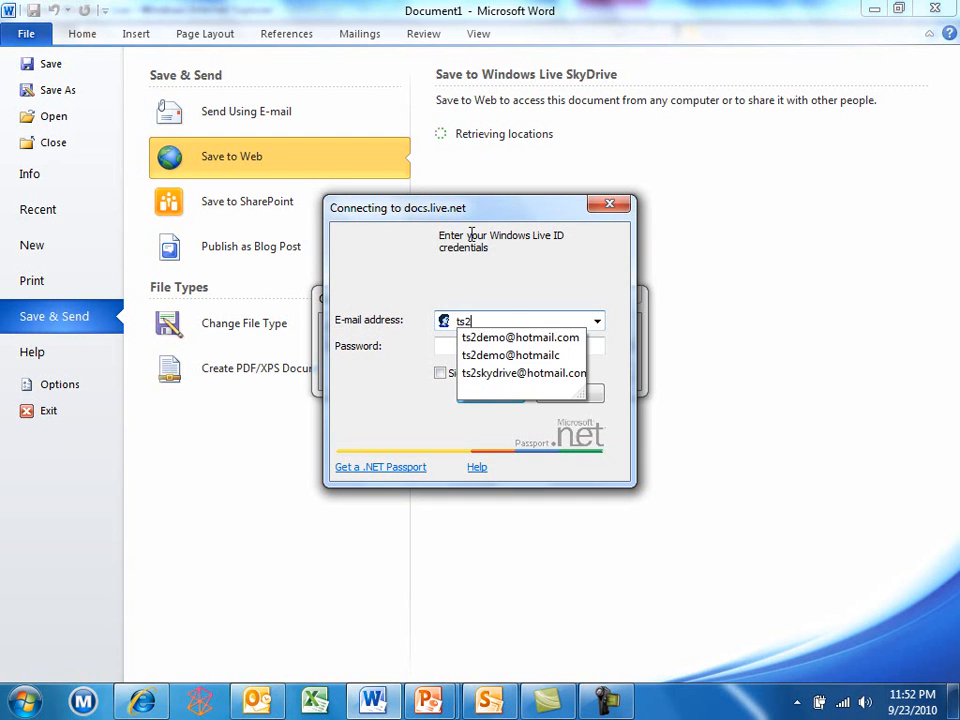
pyautogui.click(478, 339)
pyautogui.click(455, 344)
pyautogui.write('••••••')
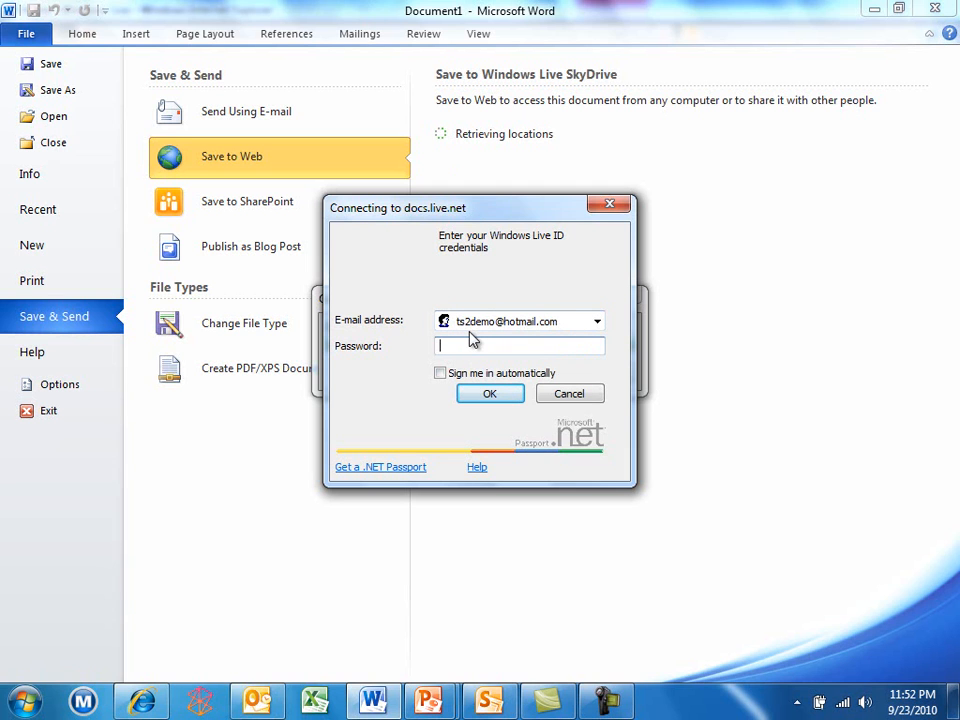
pyautogui.write('••••')
pyautogui.press('Return')
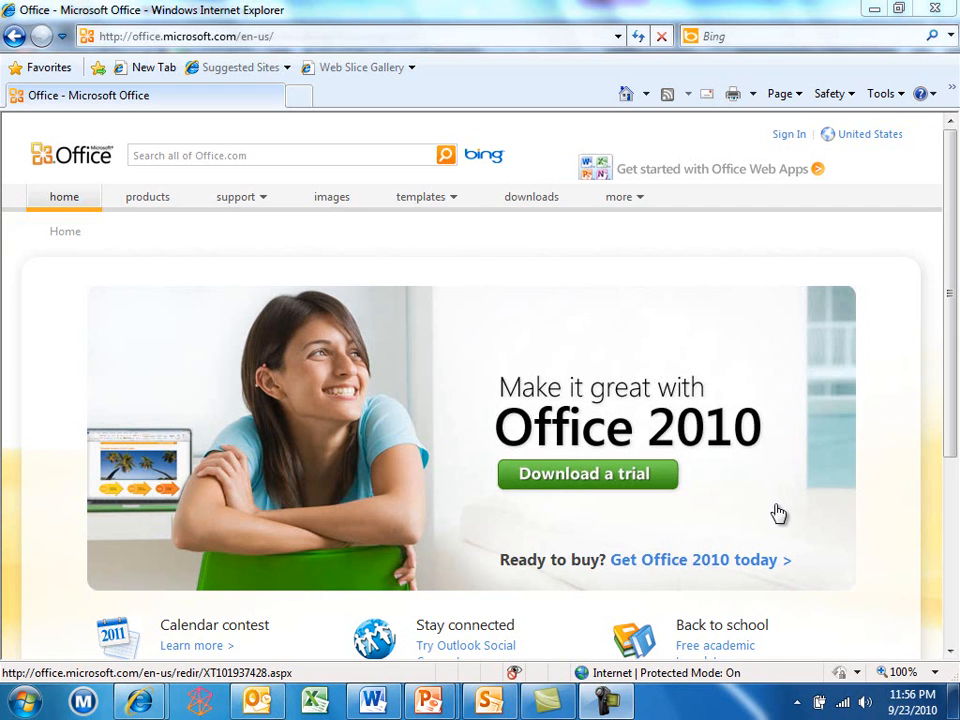
# Go to the Google Docs site from the browser address bar
pyautogui.click(261, 34)
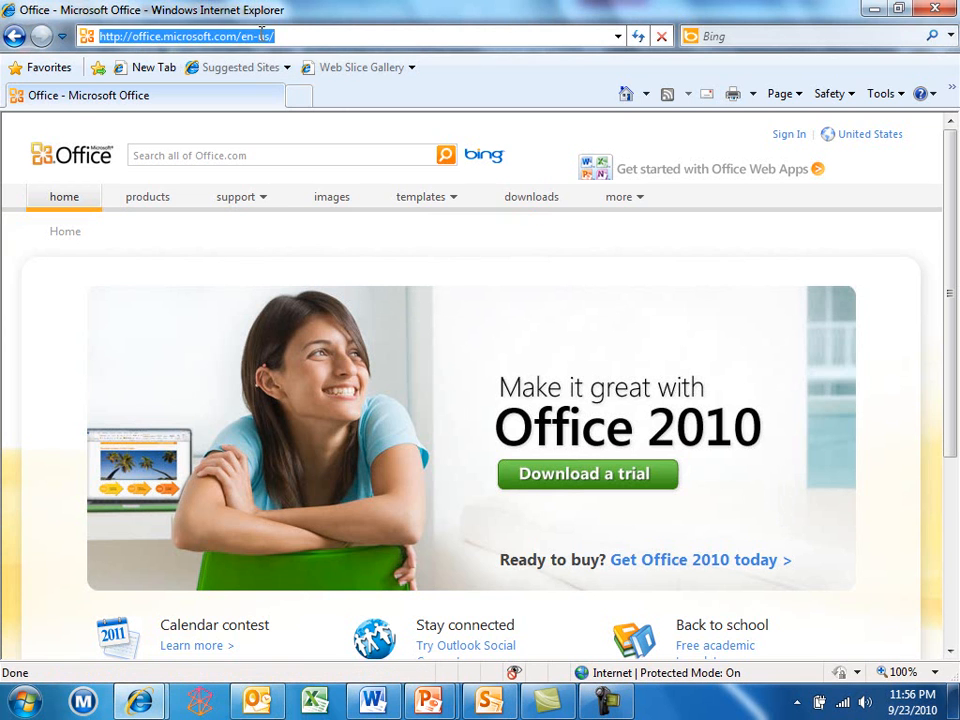
pyautogui.write('docs')
pyautogui.press('Down')
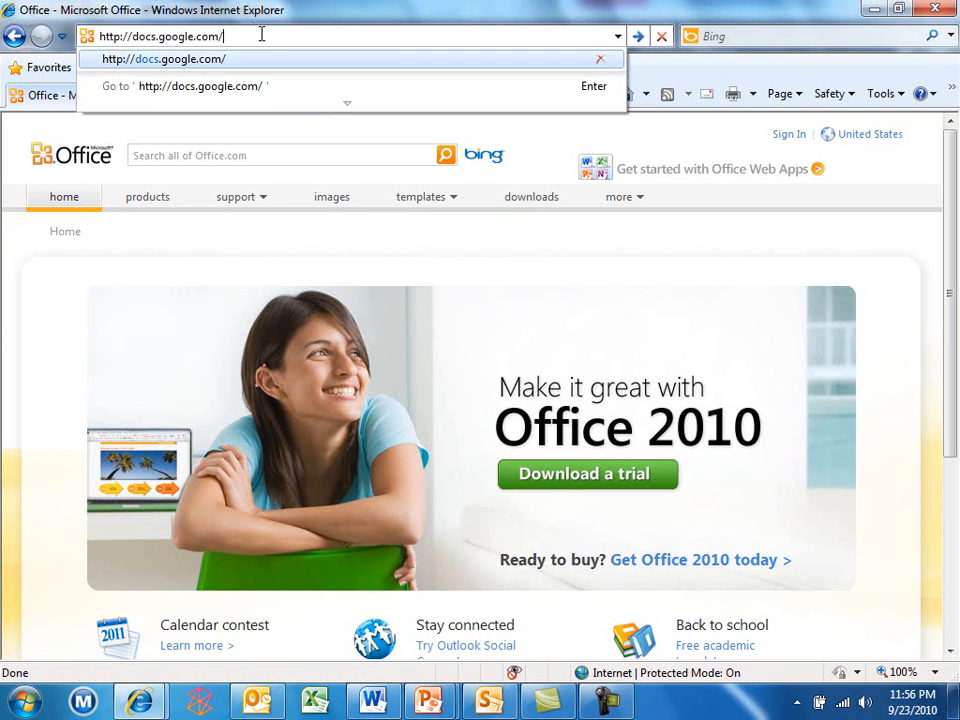
pyautogui.press('Return')
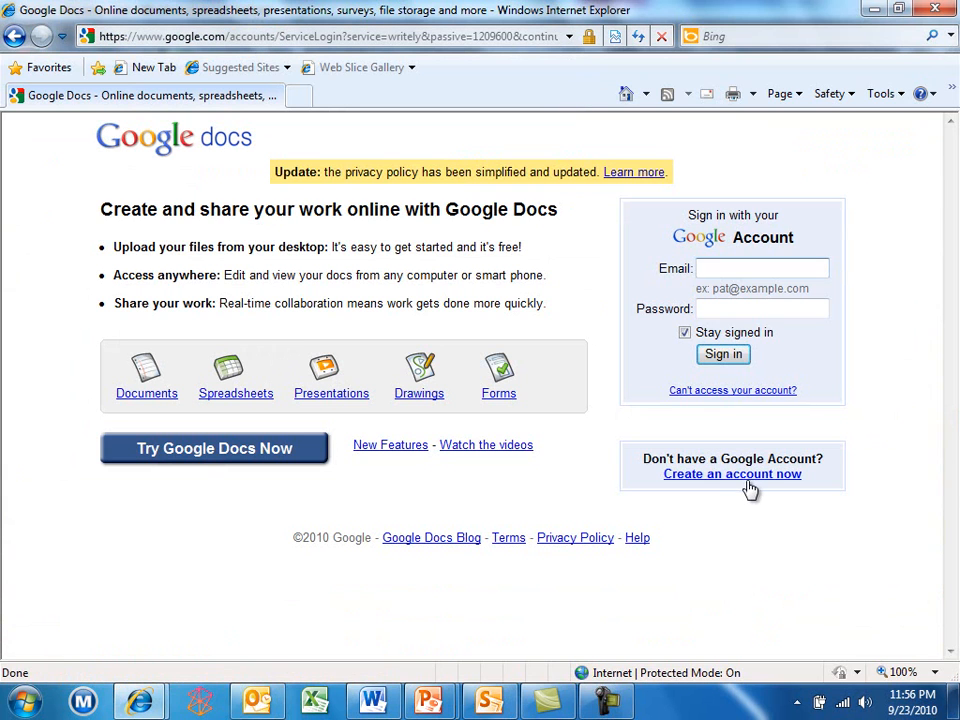
# Sign in to Google Docs with the account e-mail and password
pyautogui.press('Tab')
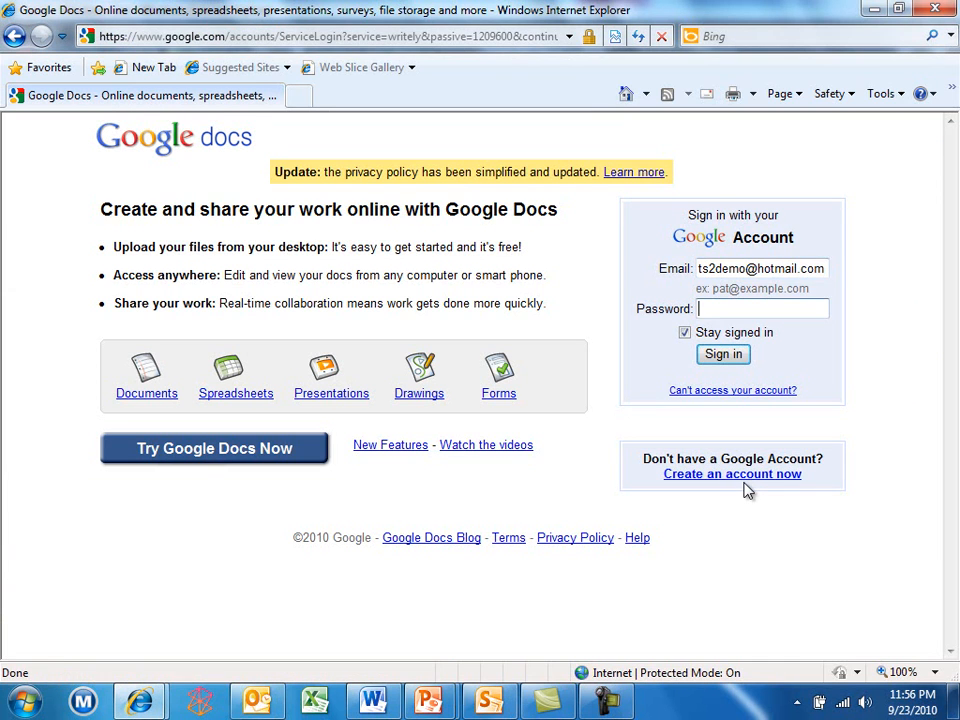
pyautogui.write('**********')
pyautogui.press('Return')
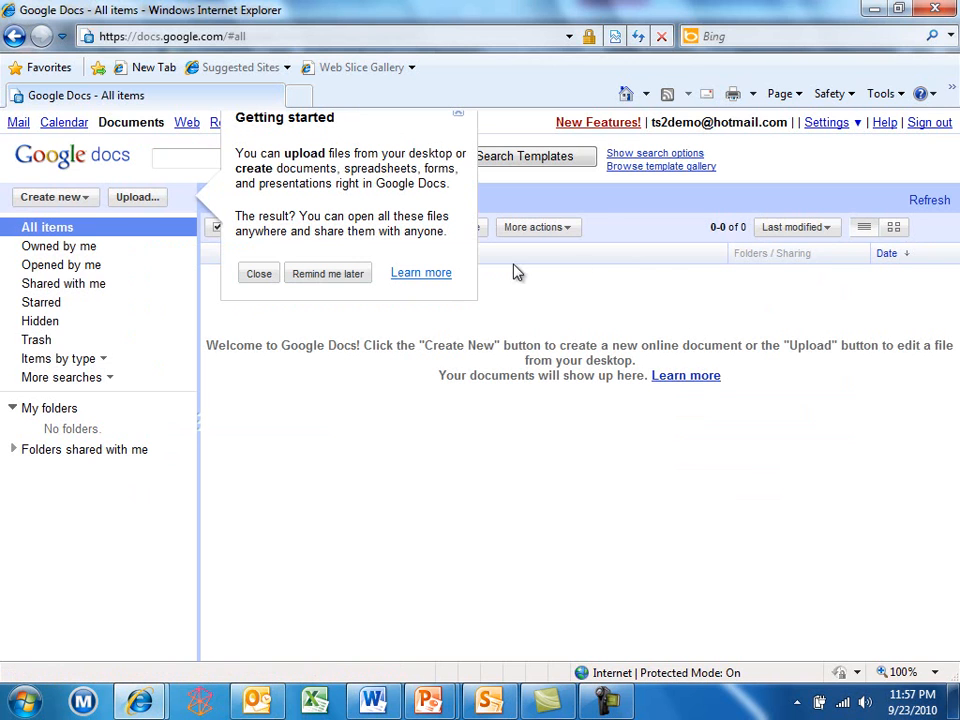
# Dismiss the Google Docs getting-started tip with Remind me later
pyautogui.click(352, 283)
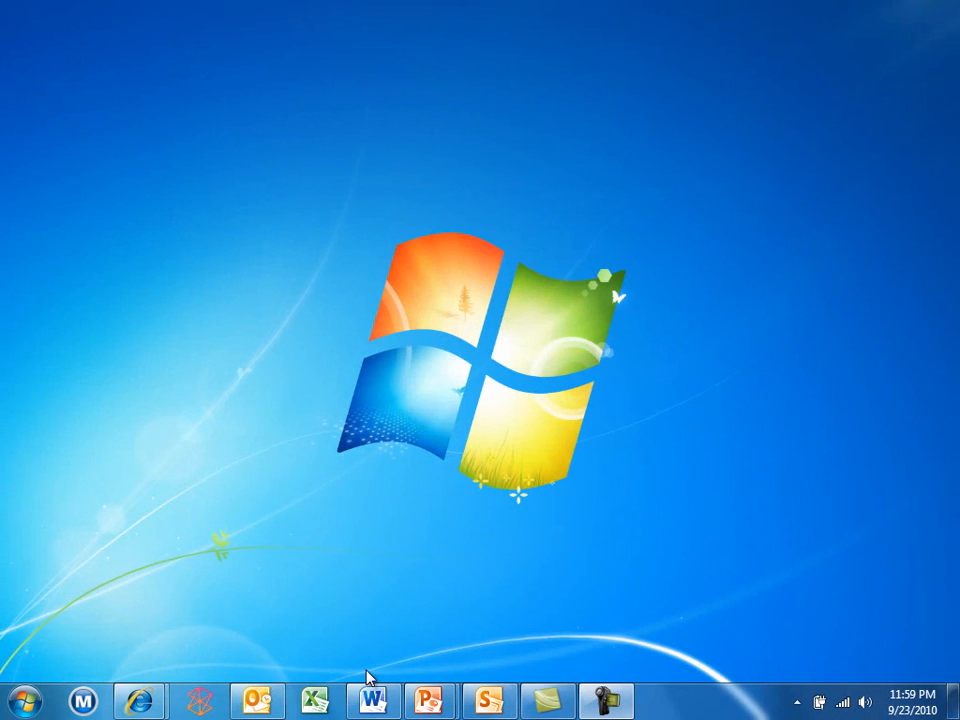
# Bring Microsoft Word with the blank Document1 back to the front
pyautogui.click(372, 703)
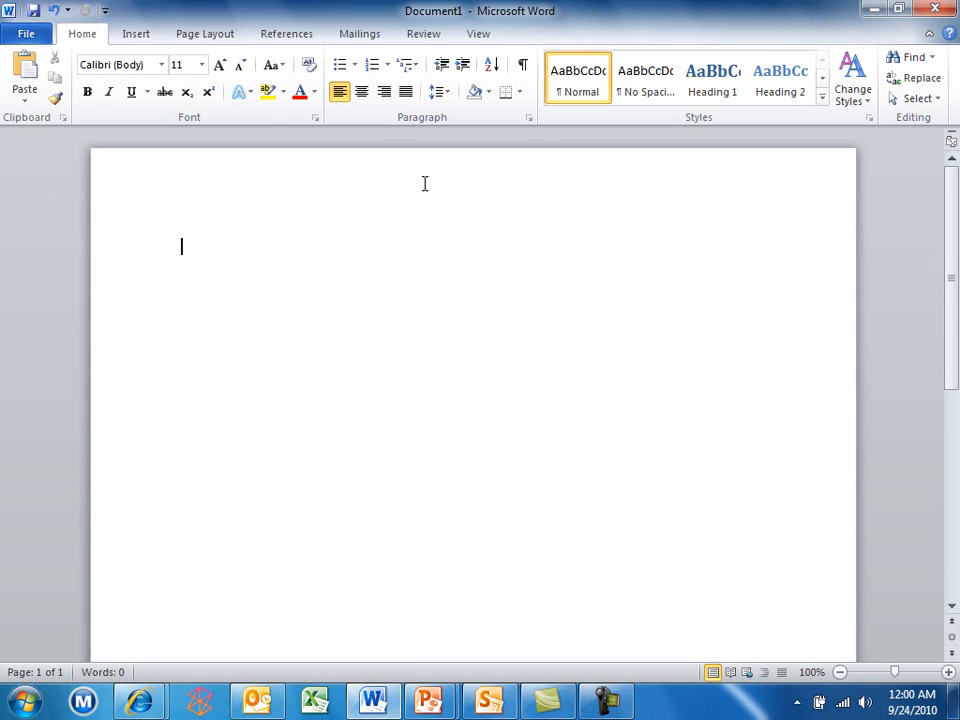
# Browse the Insert, Page Layout, References, Mailings, Review and View ribbon tabs
pyautogui.click(131, 36)
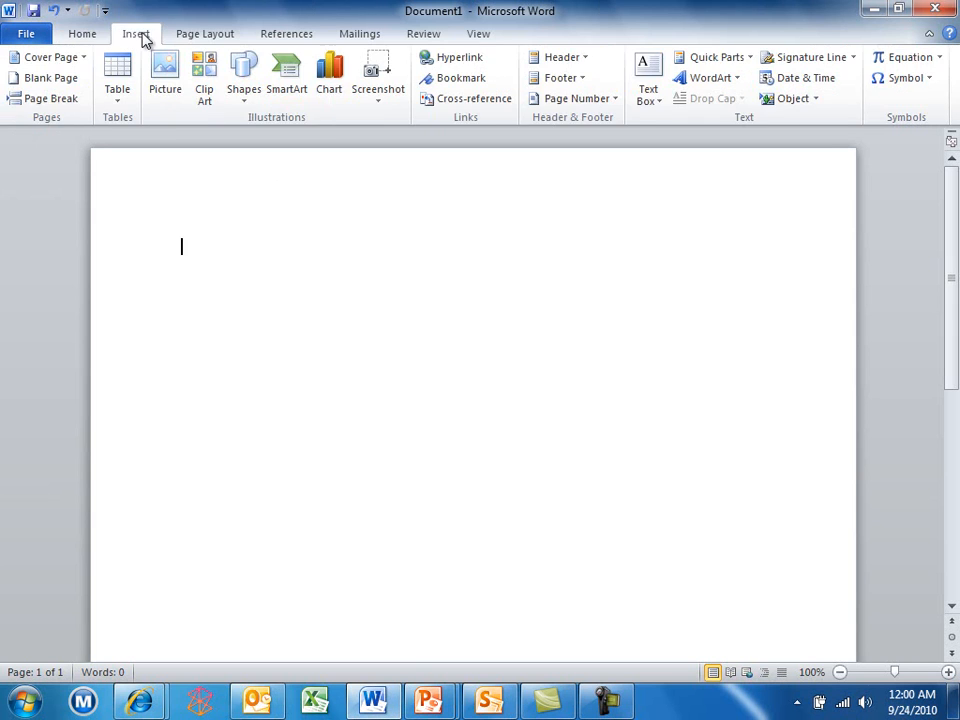
pyautogui.click(201, 35)
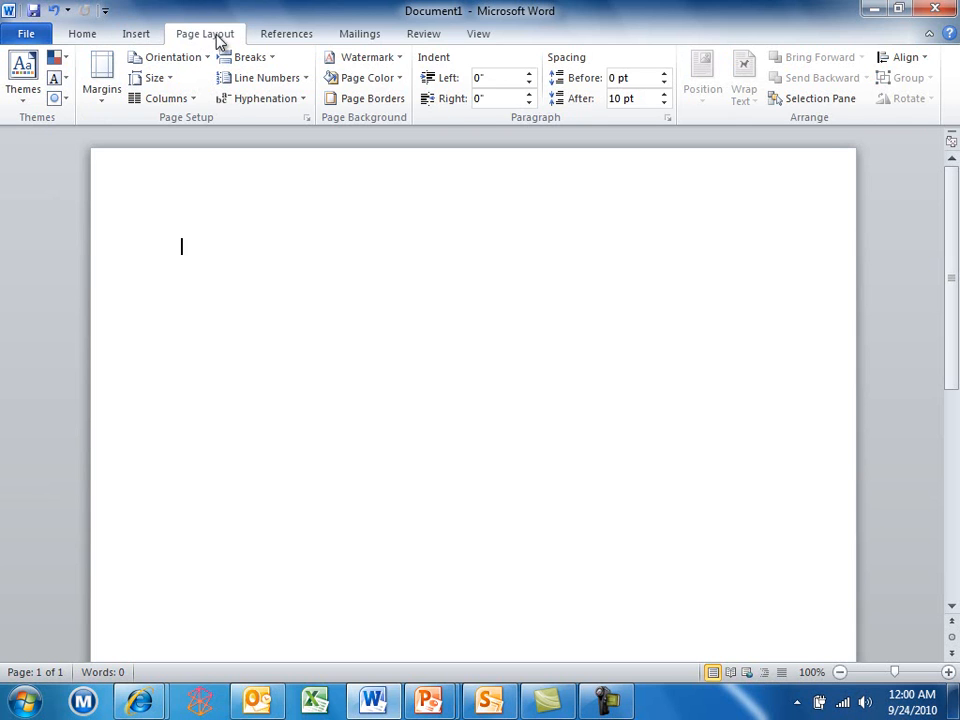
pyautogui.click(273, 38)
pyautogui.click(357, 39)
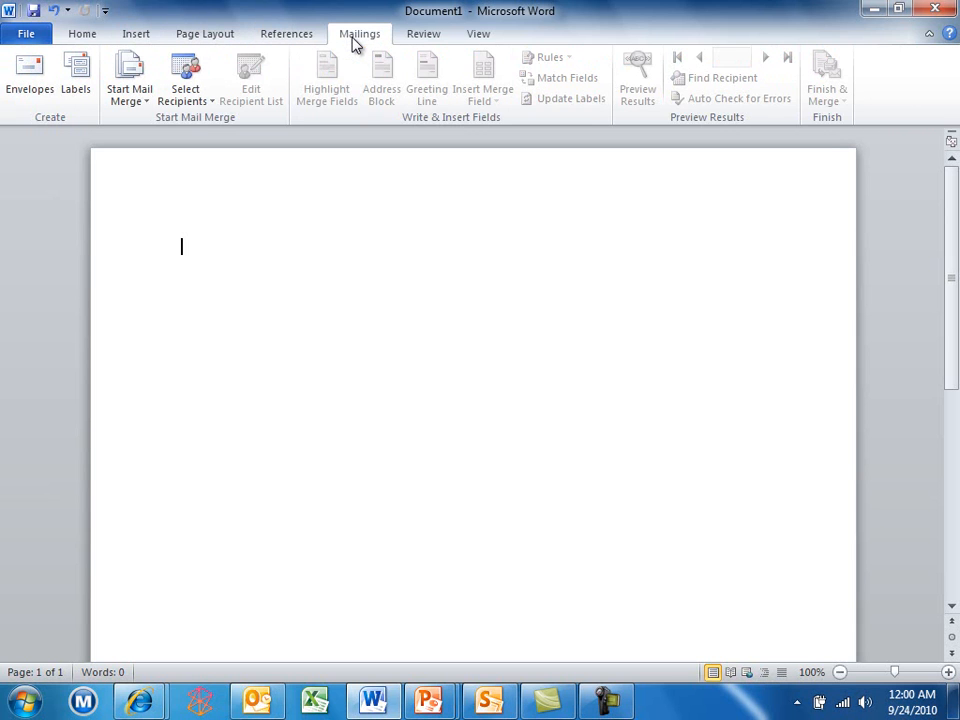
pyautogui.click(418, 38)
pyautogui.click(476, 36)
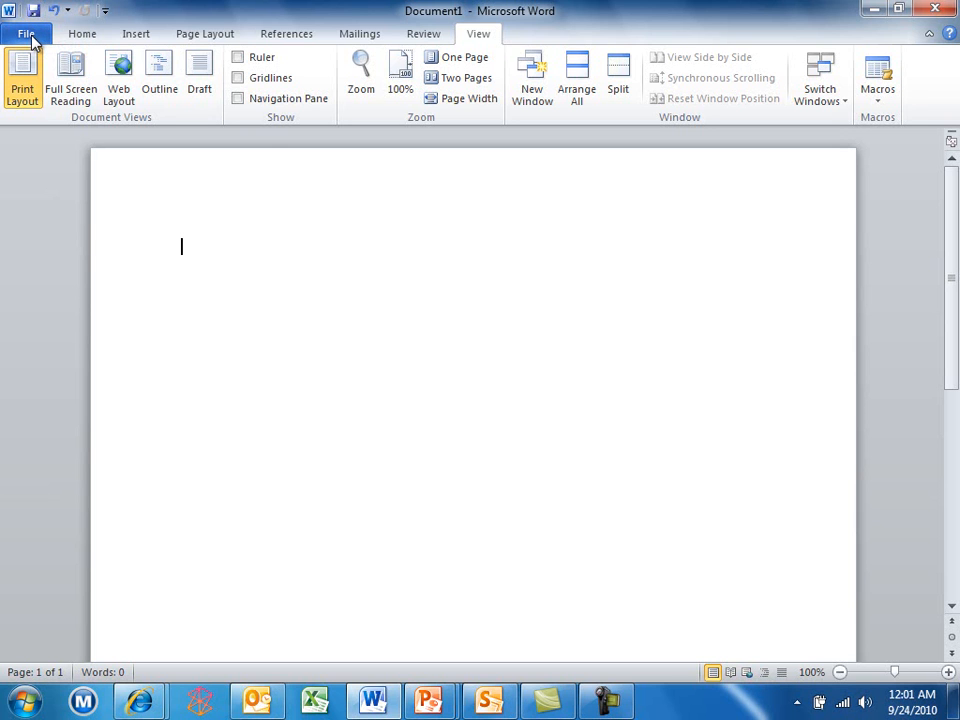
# Look through the File tab's Recent, New, Print and Save & Send pages, then return to Home
pyautogui.click(27, 35)
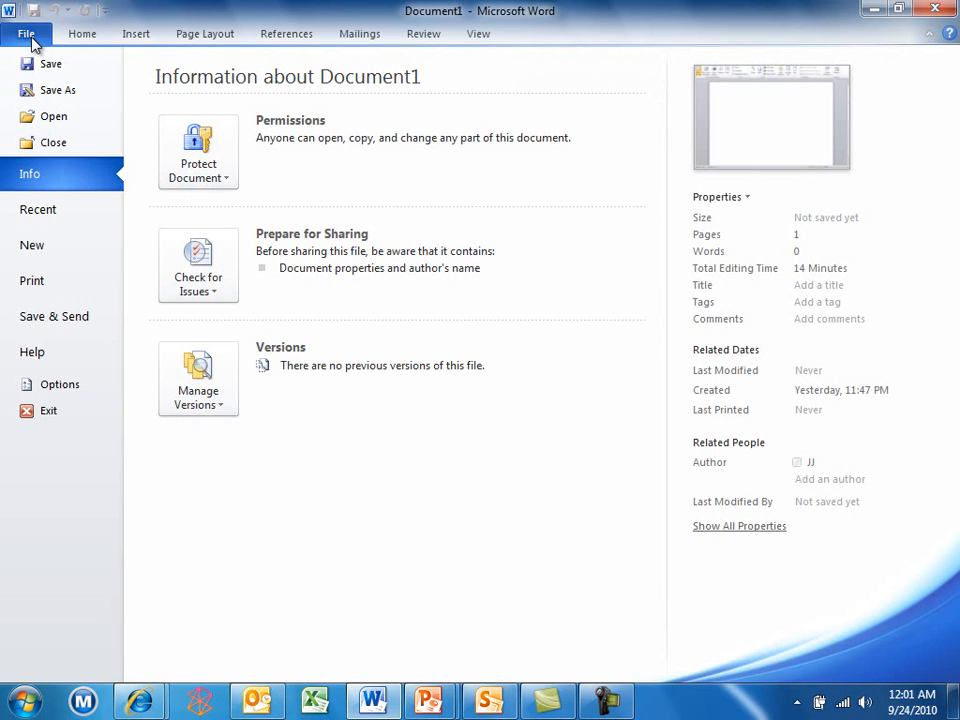
pyautogui.click(45, 218)
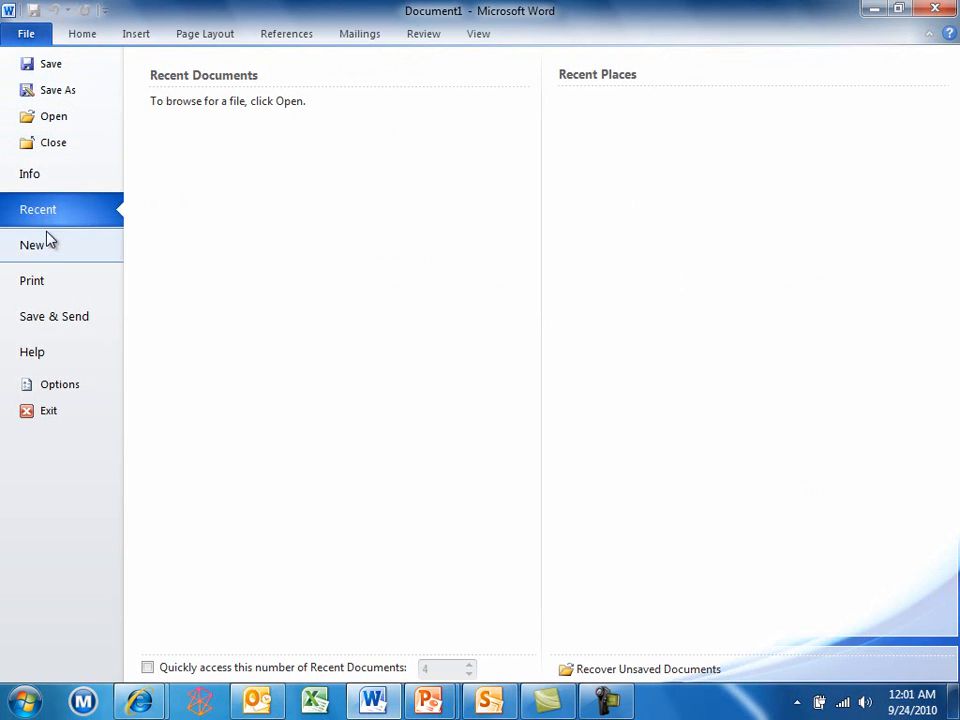
pyautogui.click(45, 250)
pyautogui.click(50, 285)
pyautogui.click(45, 317)
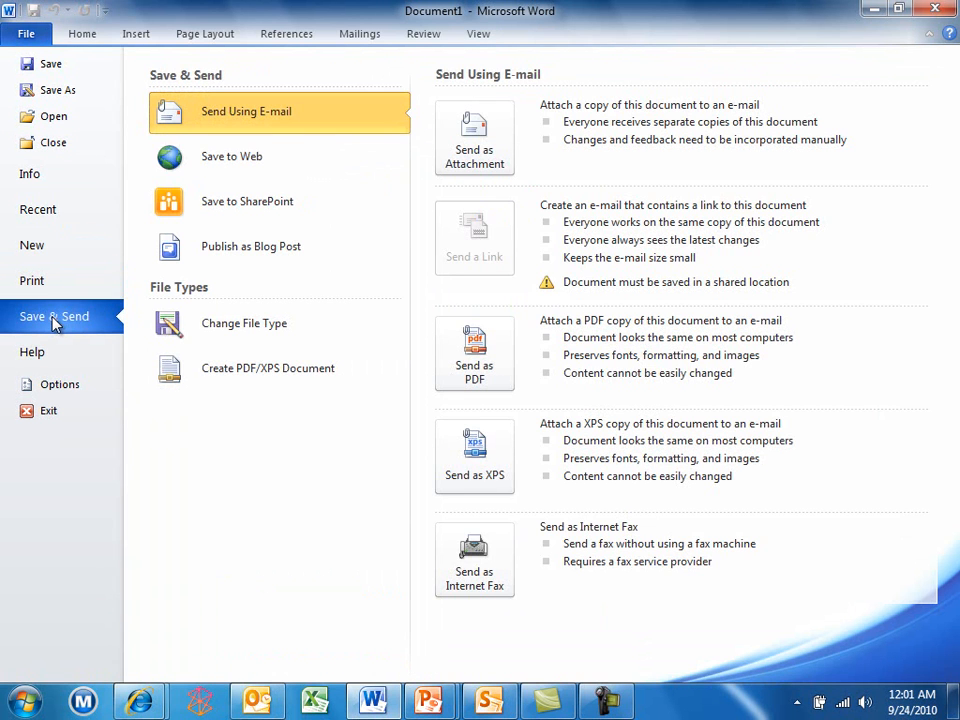
pyautogui.click(68, 36)
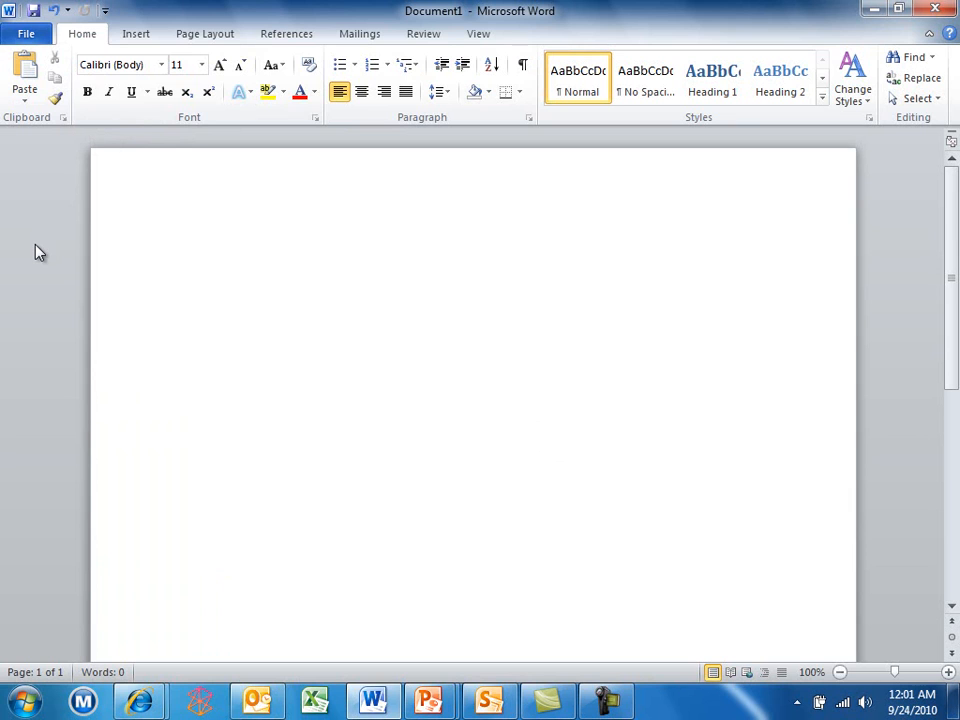
# Fill the document with sample text by entering =rand() four times, then return to the top
pyautogui.write('=rand()')
pyautogui.press('Return')
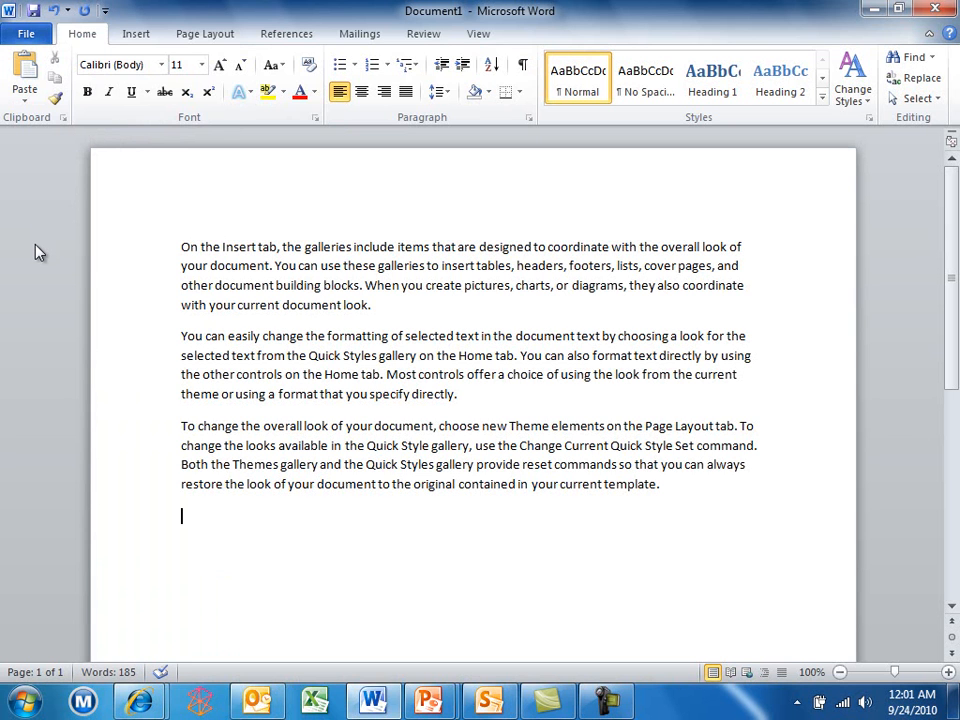
pyautogui.write('=rand()')
pyautogui.press('Return')
pyautogui.write('=rand()')
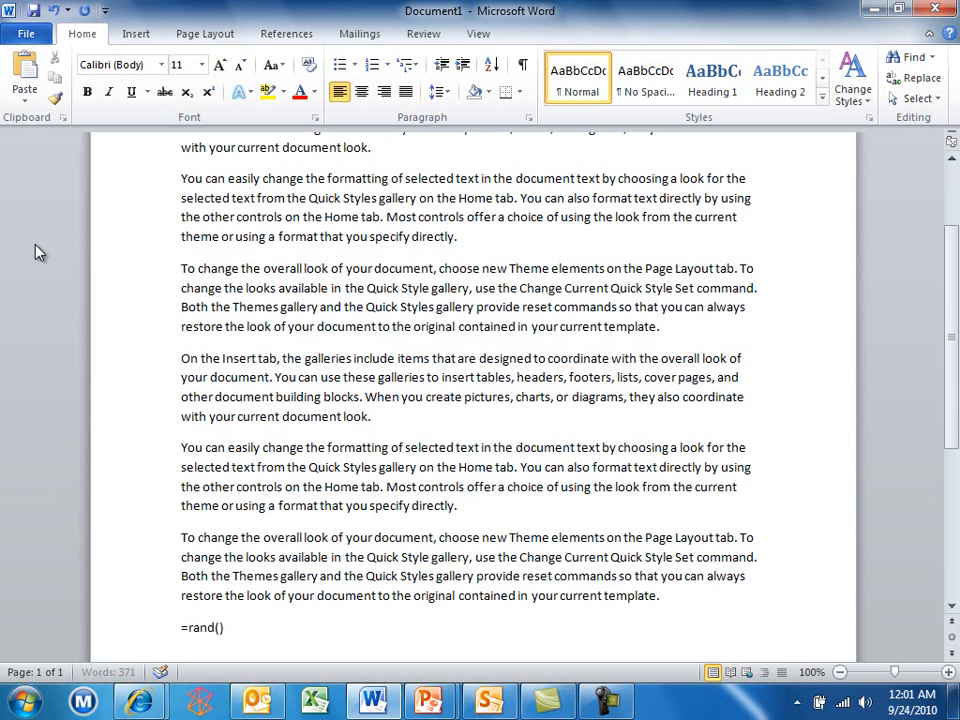
pyautogui.press('Return')
pyautogui.write('=rand()')
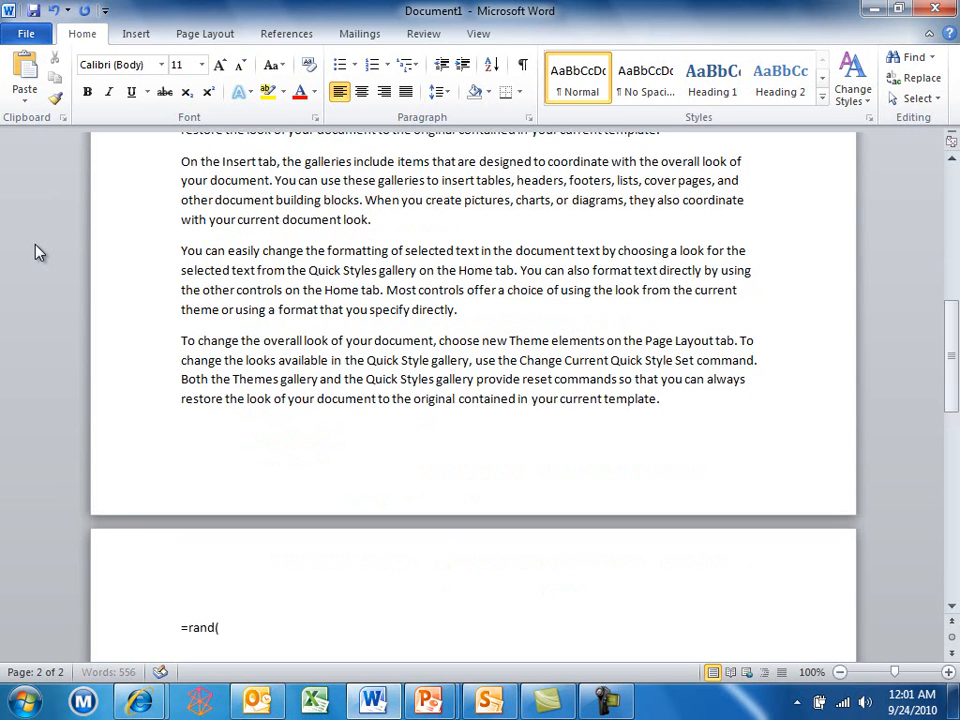
pyautogui.press('Return')
pyautogui.write('=rand()')
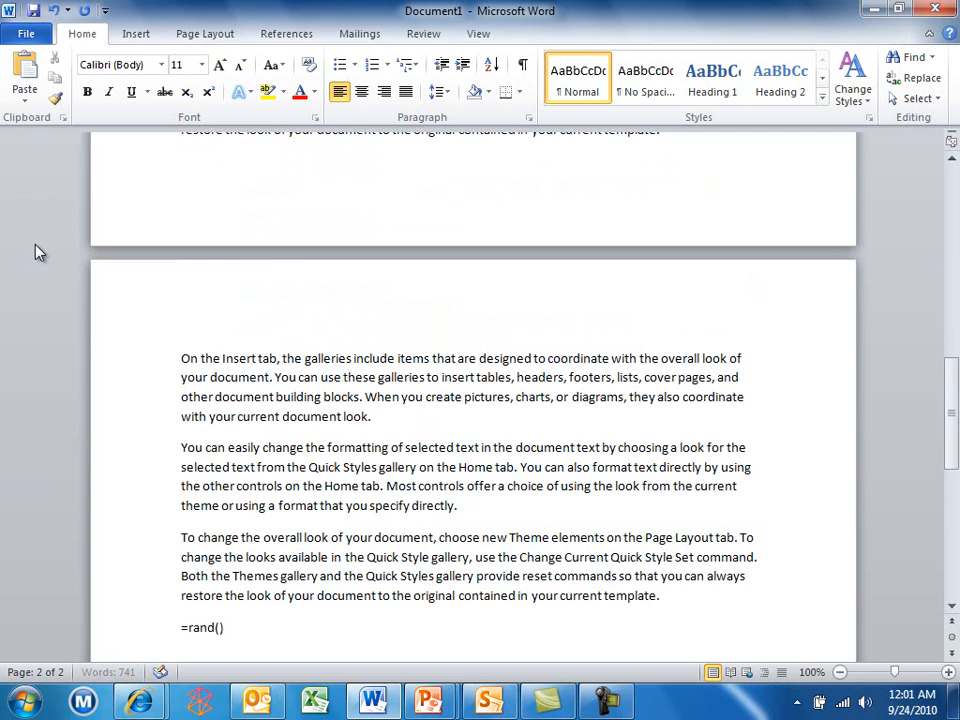
pyautogui.press('Return')
pyautogui.write('=rand()')
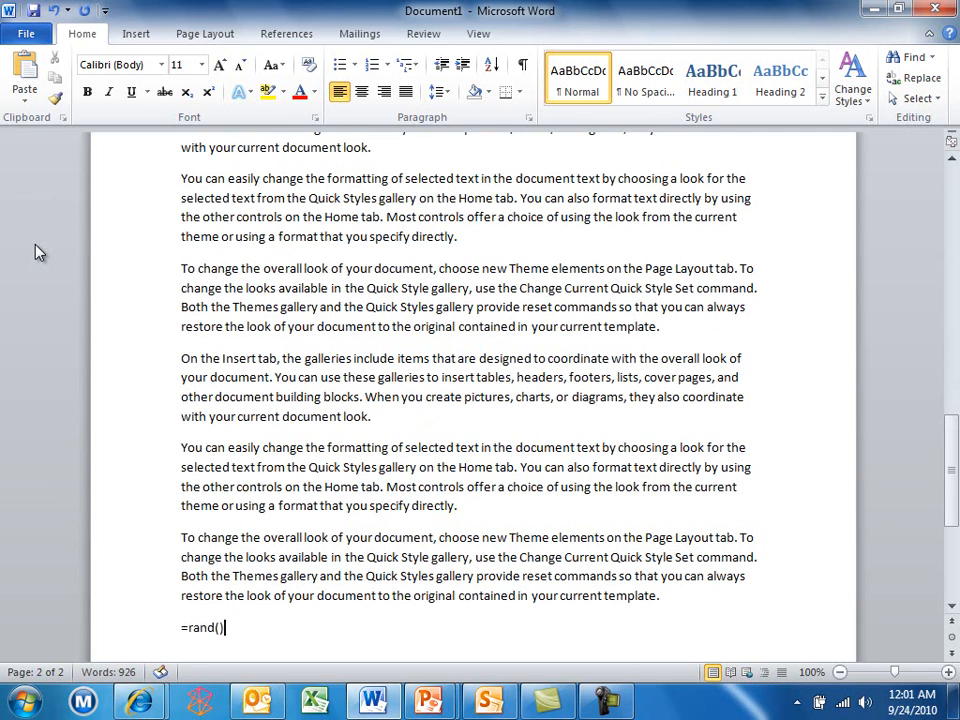
pyautogui.press('Return')
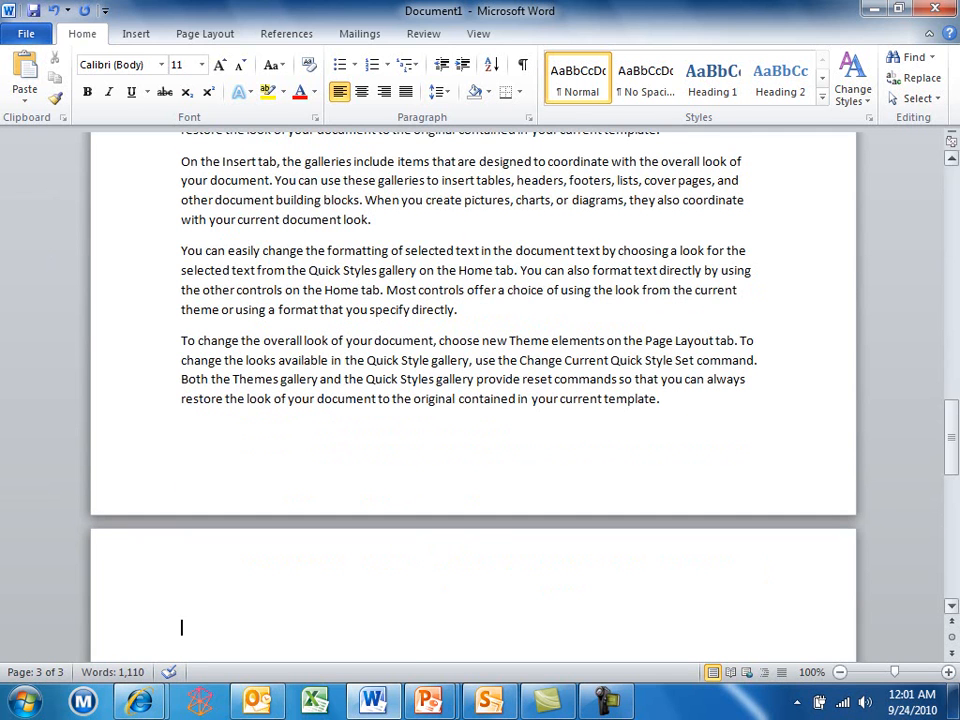
pyautogui.moveTo(951, 430); pyautogui.dragTo(924, 183)
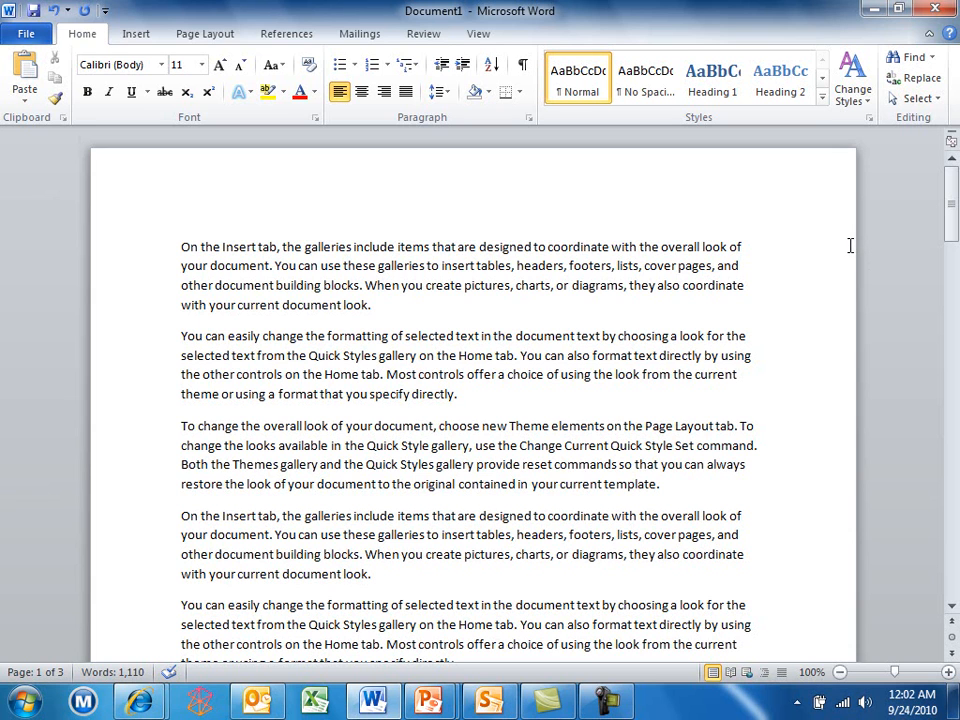
# Format the first two paragraphs as red Algerian at 10 point
pyautogui.moveTo(181, 246); pyautogui.dragTo(460, 395)
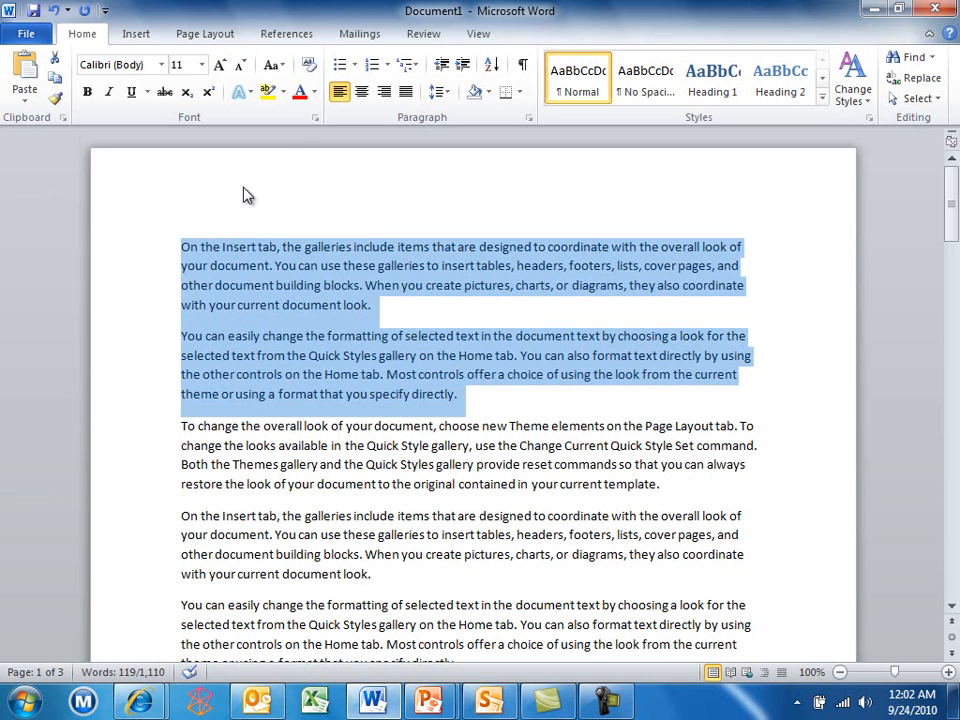
pyautogui.click(161, 65)
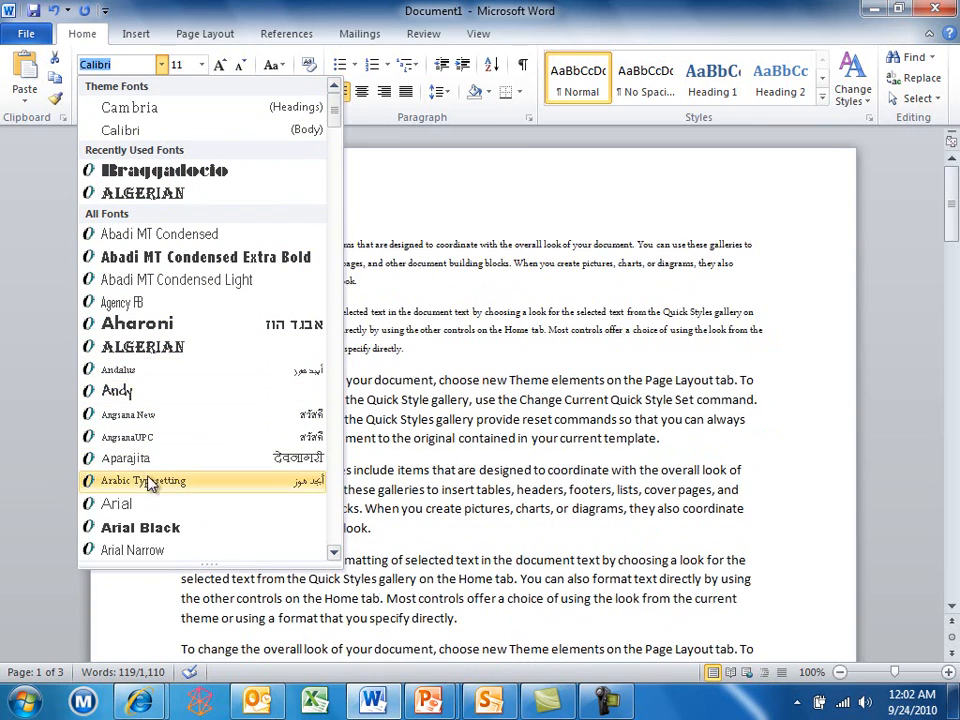
pyautogui.click(148, 350)
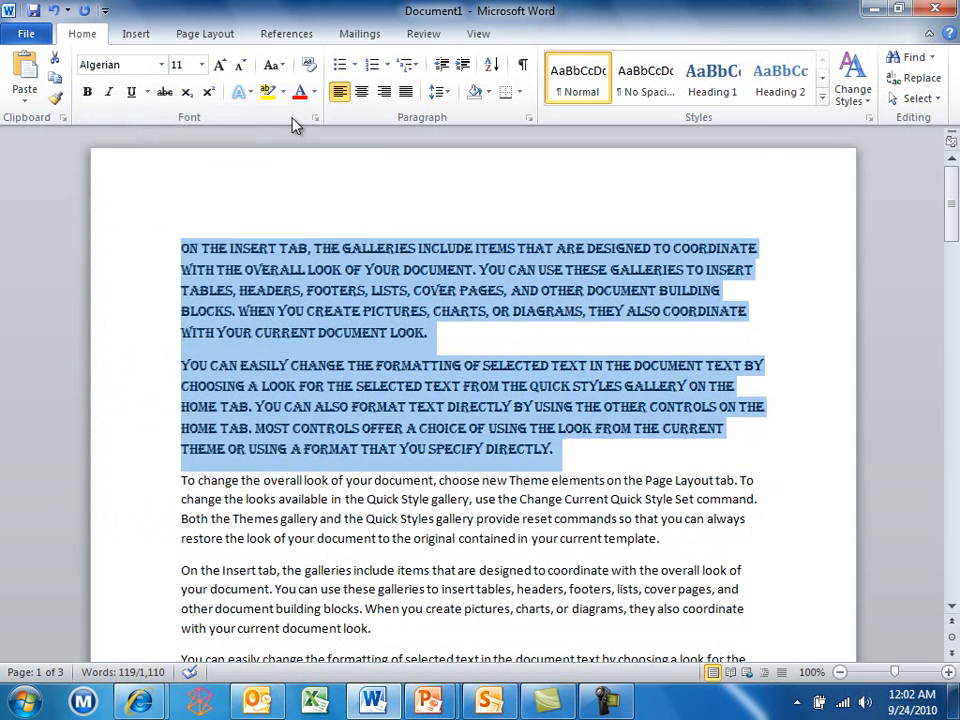
pyautogui.click(313, 93)
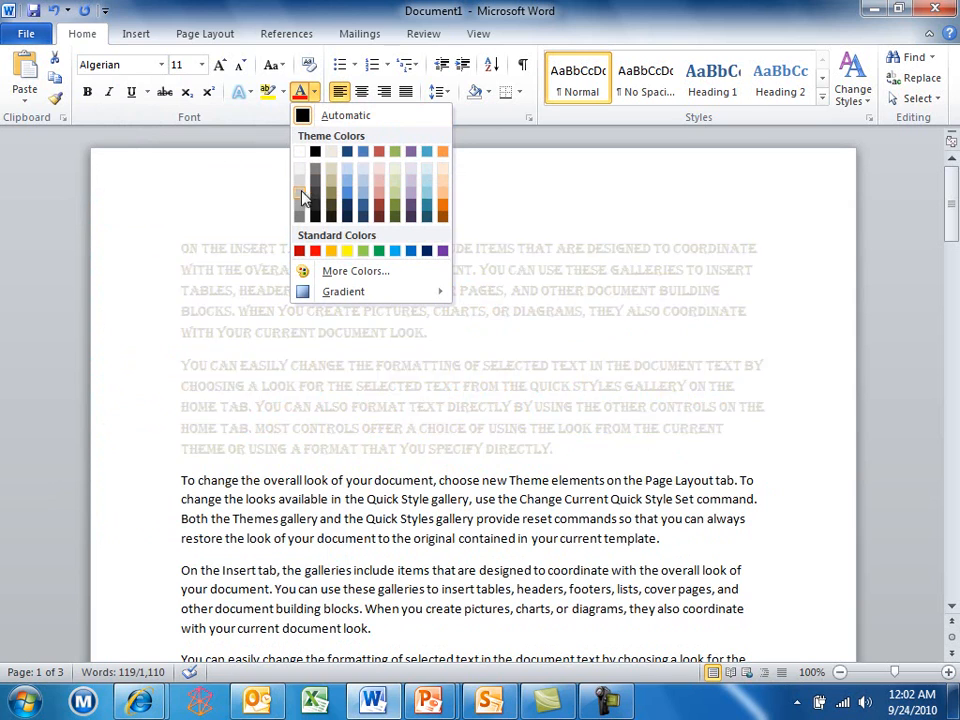
pyautogui.click(380, 157)
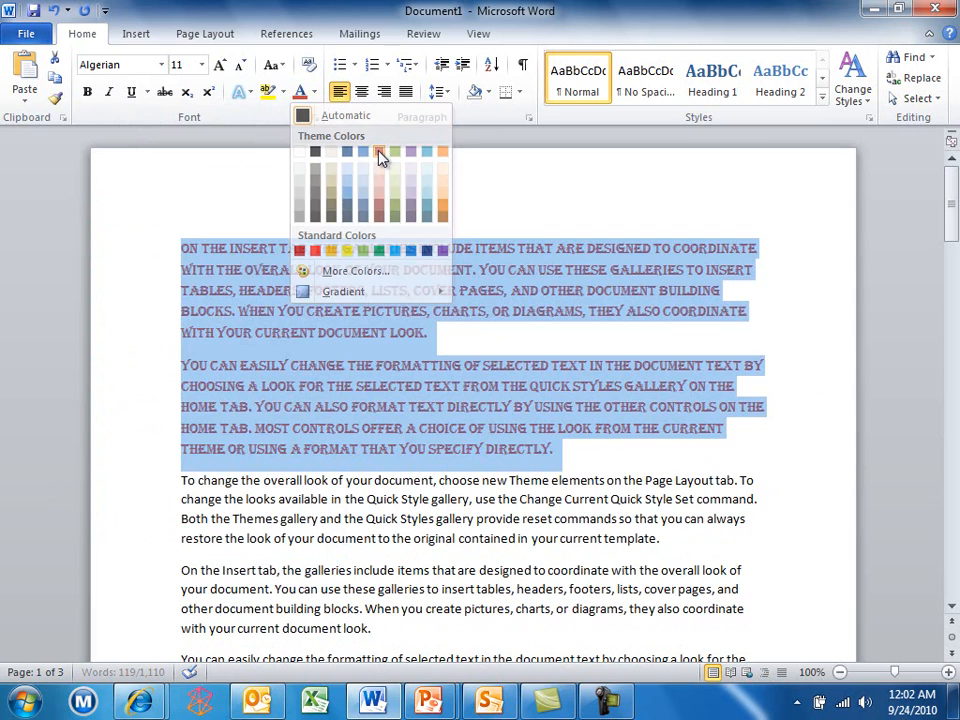
pyautogui.click(202, 66)
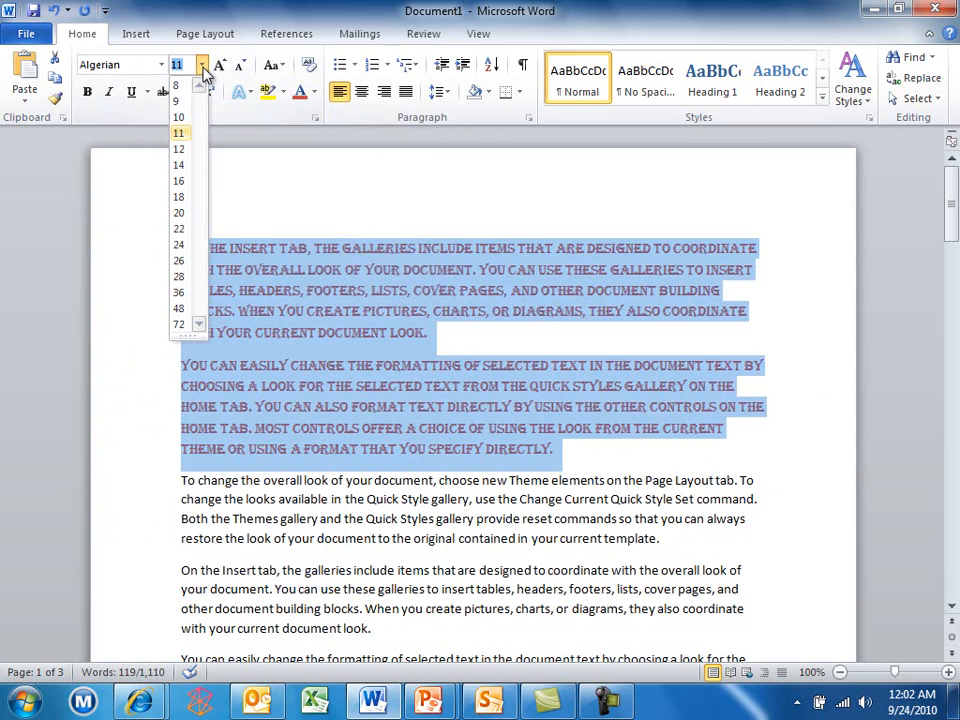
pyautogui.click(180, 118)
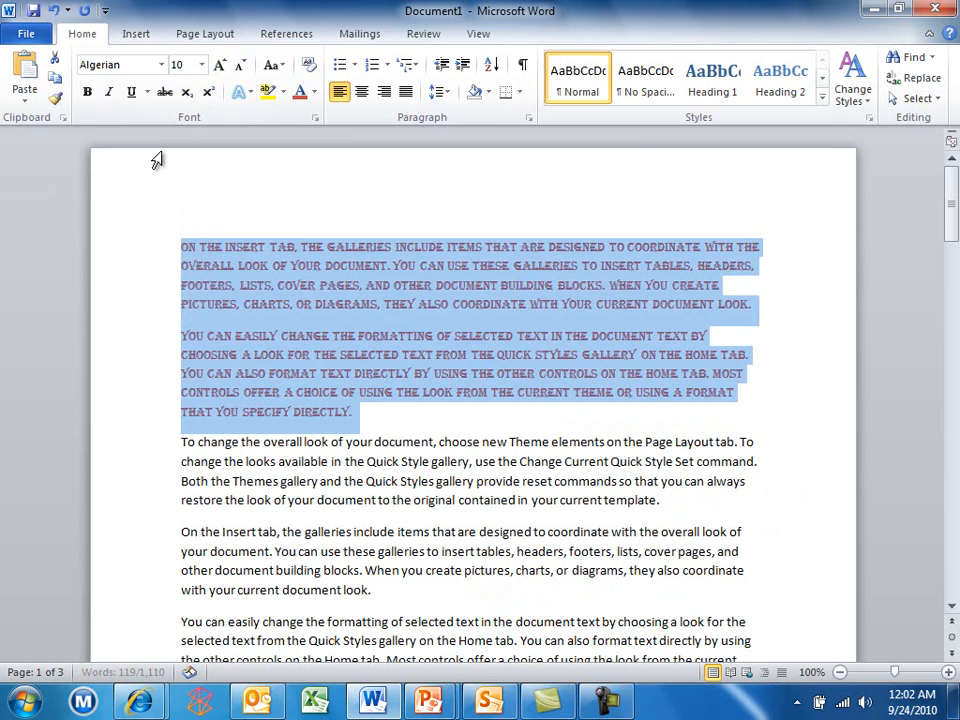
pyautogui.click(157, 249)
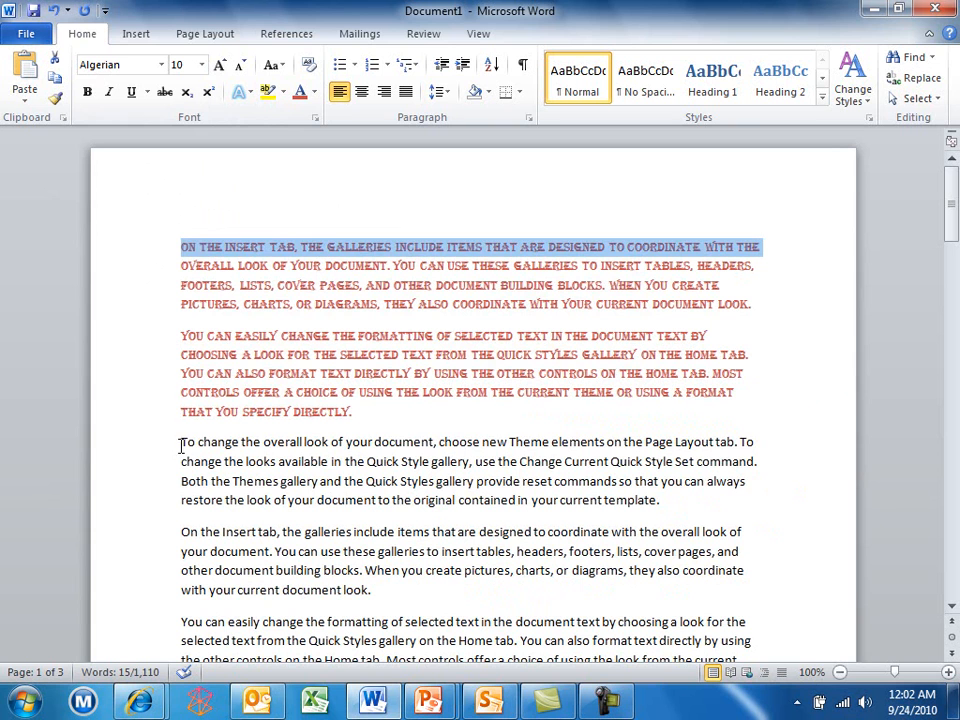
# Underline the third paragraph, highlight it yellow, and add an empty line after 'DIRECTLY.'
pyautogui.moveTo(180, 441); pyautogui.dragTo(670, 512)
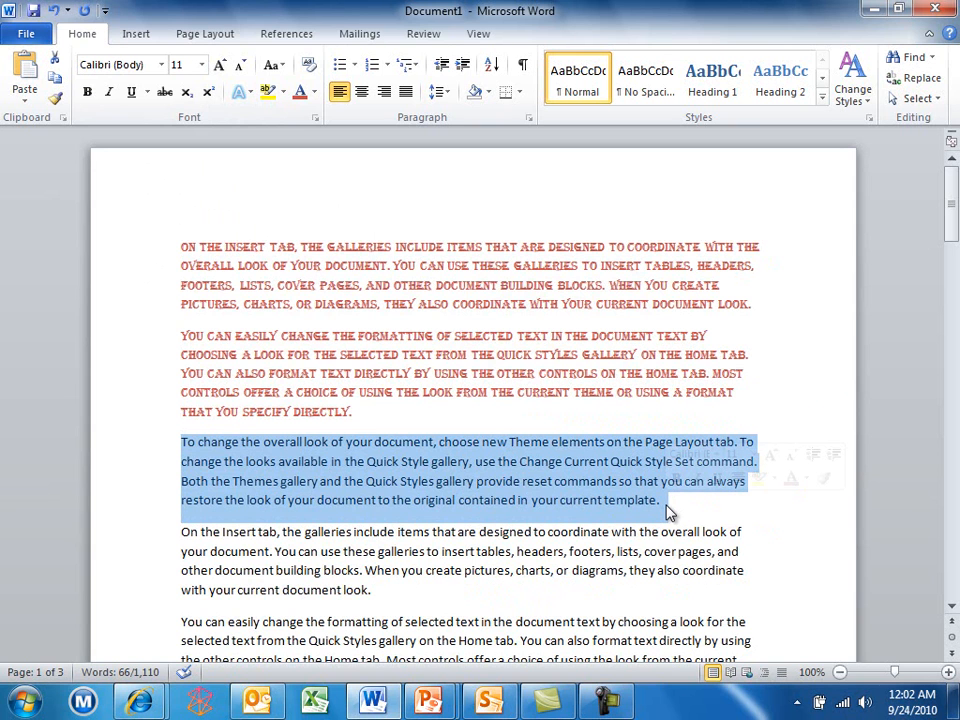
pyautogui.click(719, 480)
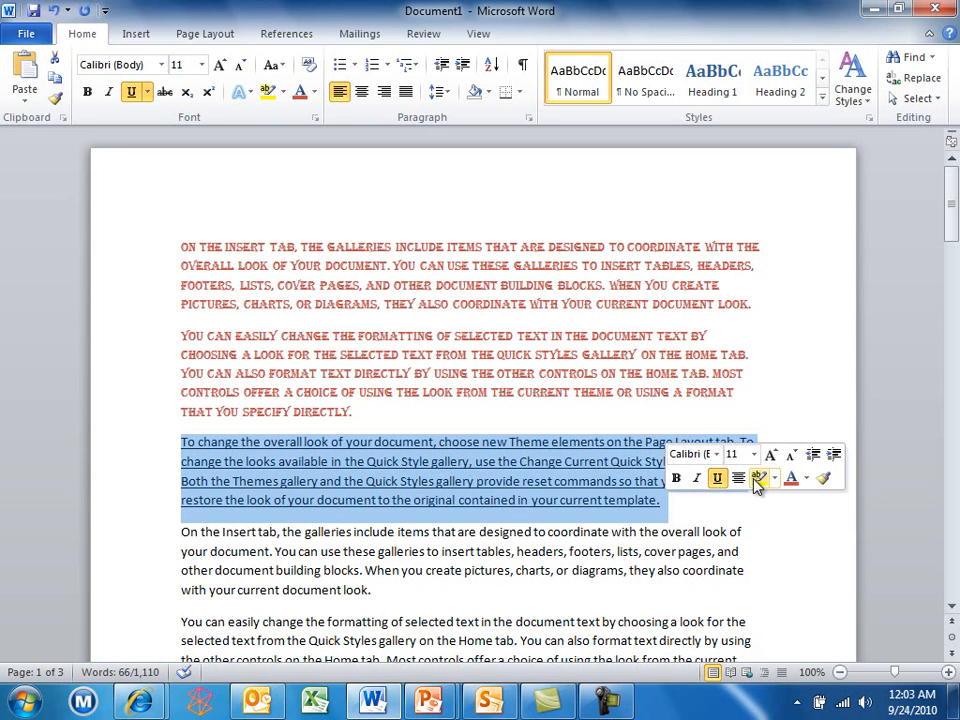
pyautogui.click(760, 479)
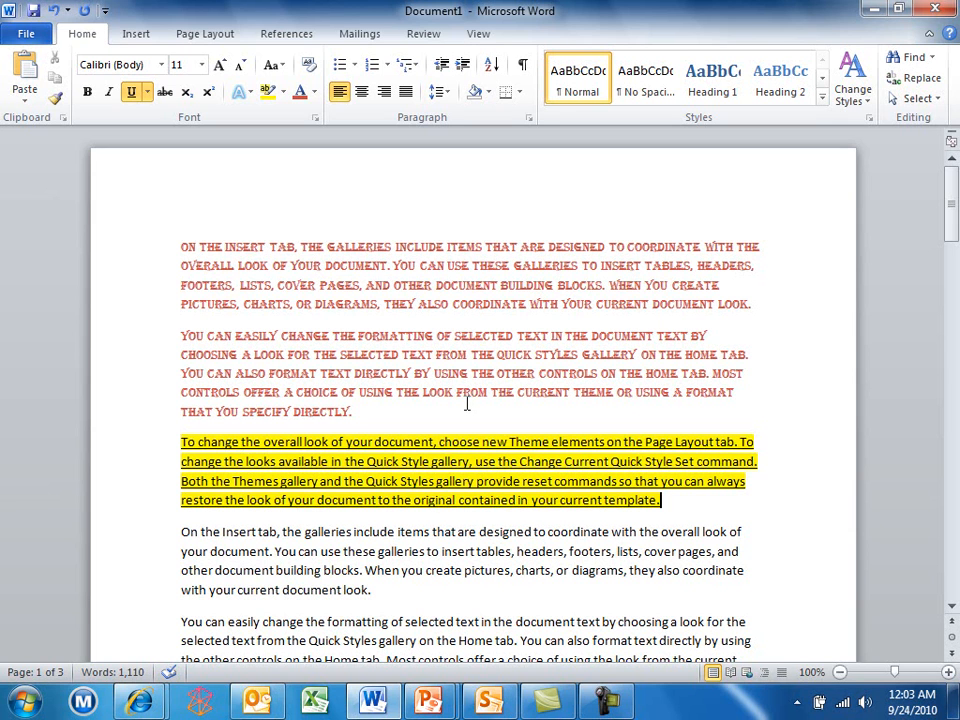
pyautogui.click(377, 409)
pyautogui.press('Return')
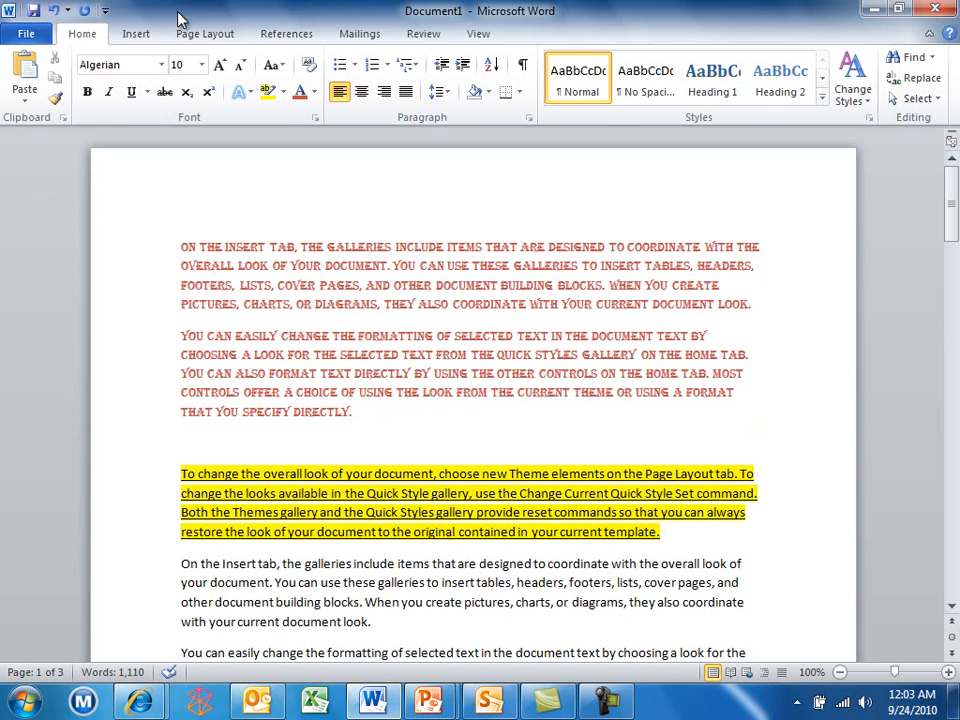
# Insert a 6-column by 5-row table on the empty line above the highlighted paragraph
pyautogui.click(136, 38)
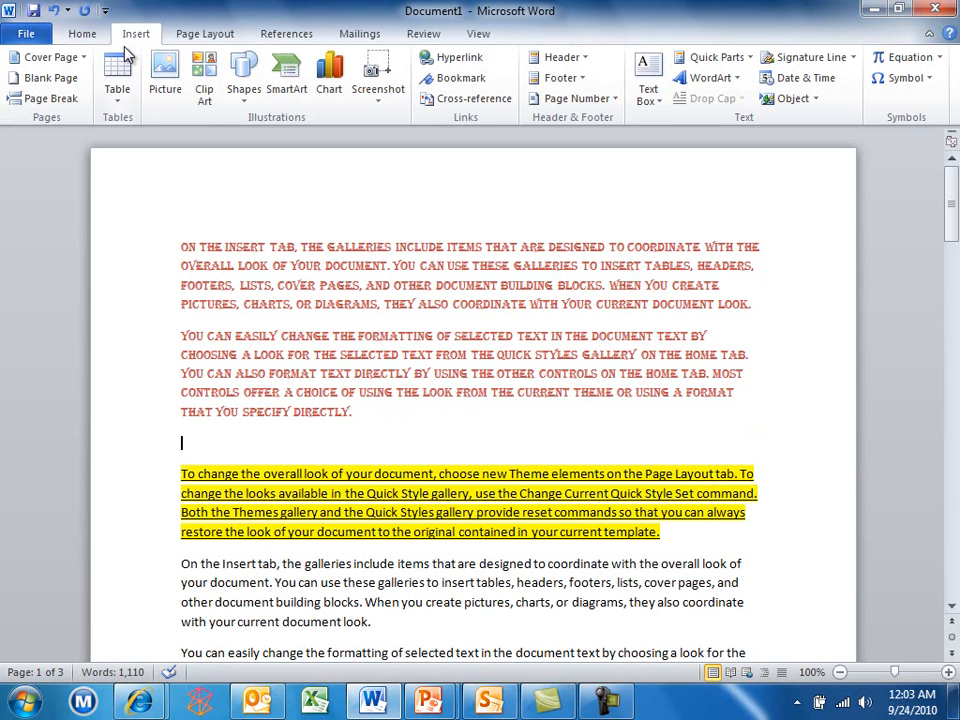
pyautogui.click(118, 104)
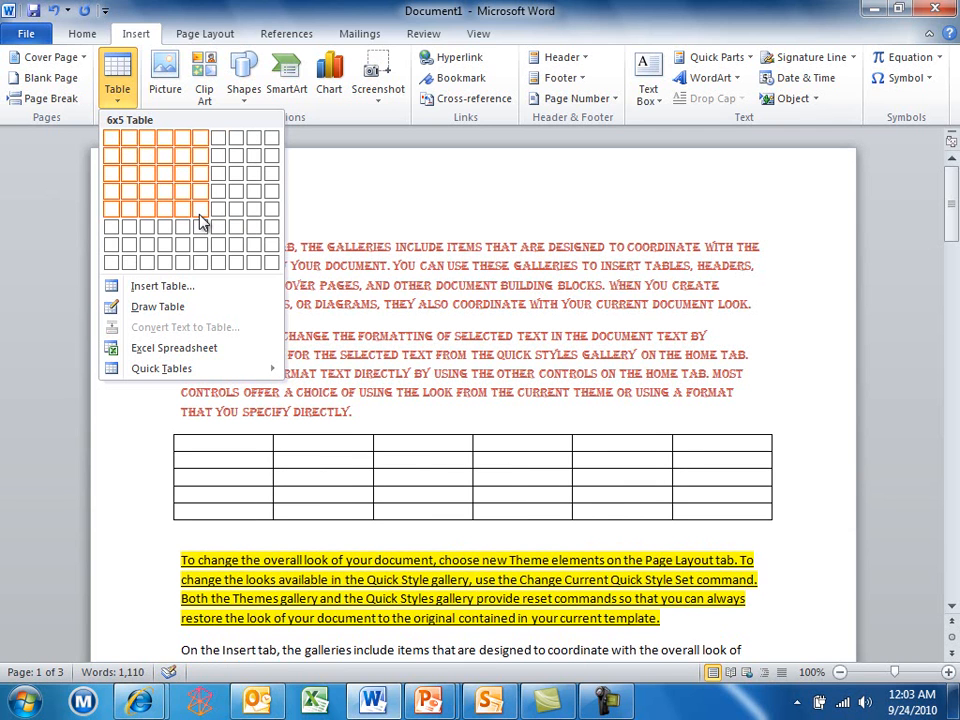
pyautogui.click(200, 220)
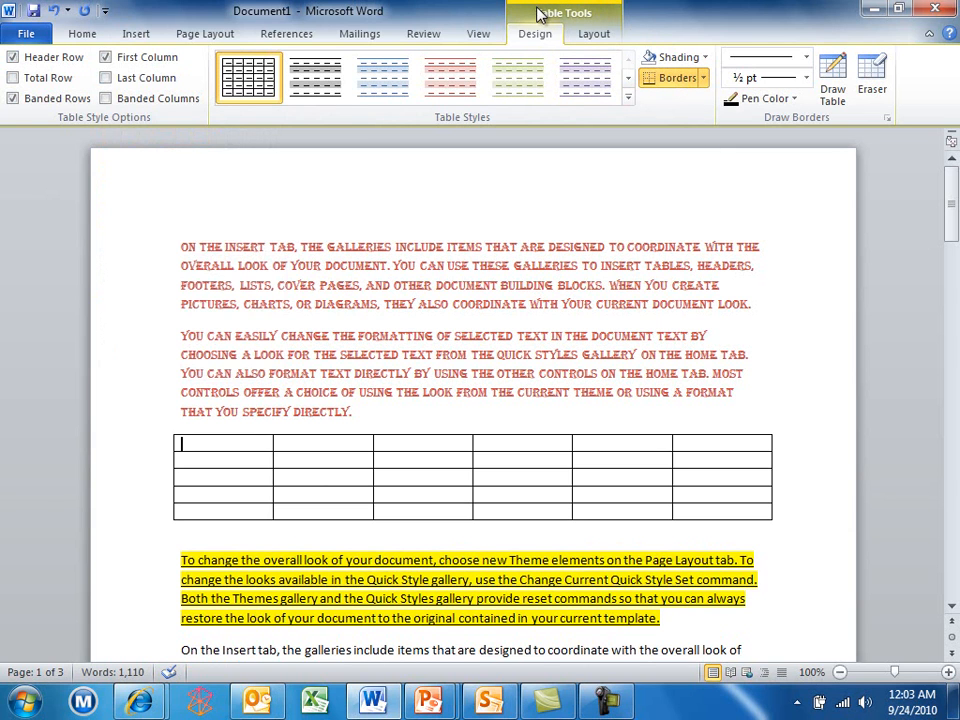
# Preview red and purple table styles, then apply the blue banded style with shaded header row
pyautogui.click(455, 82)
pyautogui.click(582, 80)
pyautogui.click(629, 80)
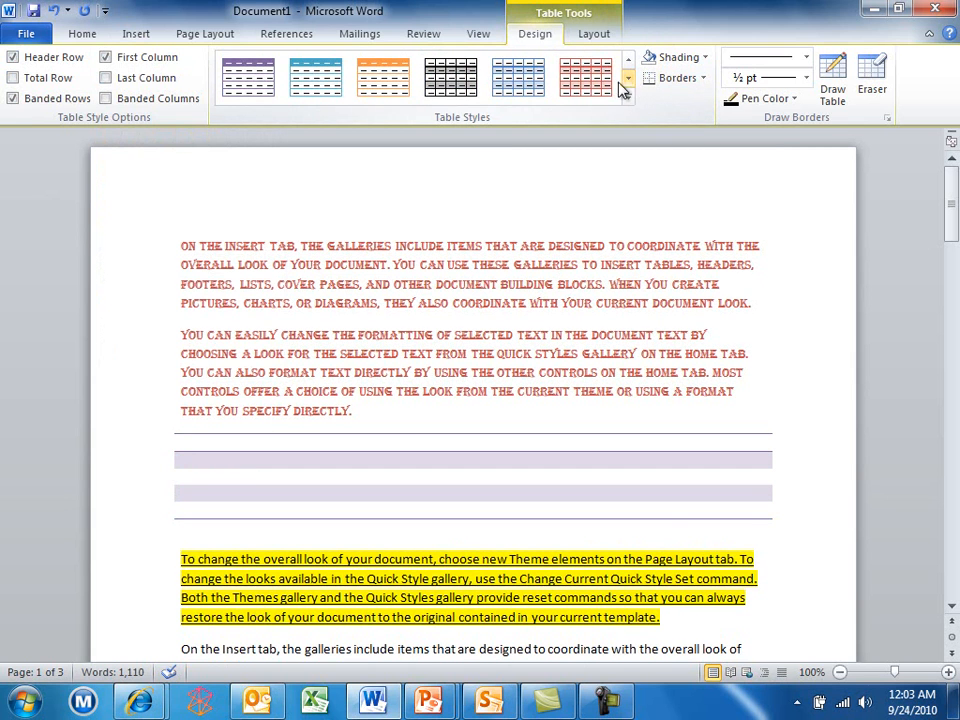
pyautogui.click(594, 84)
pyautogui.click(508, 86)
pyautogui.click(629, 80)
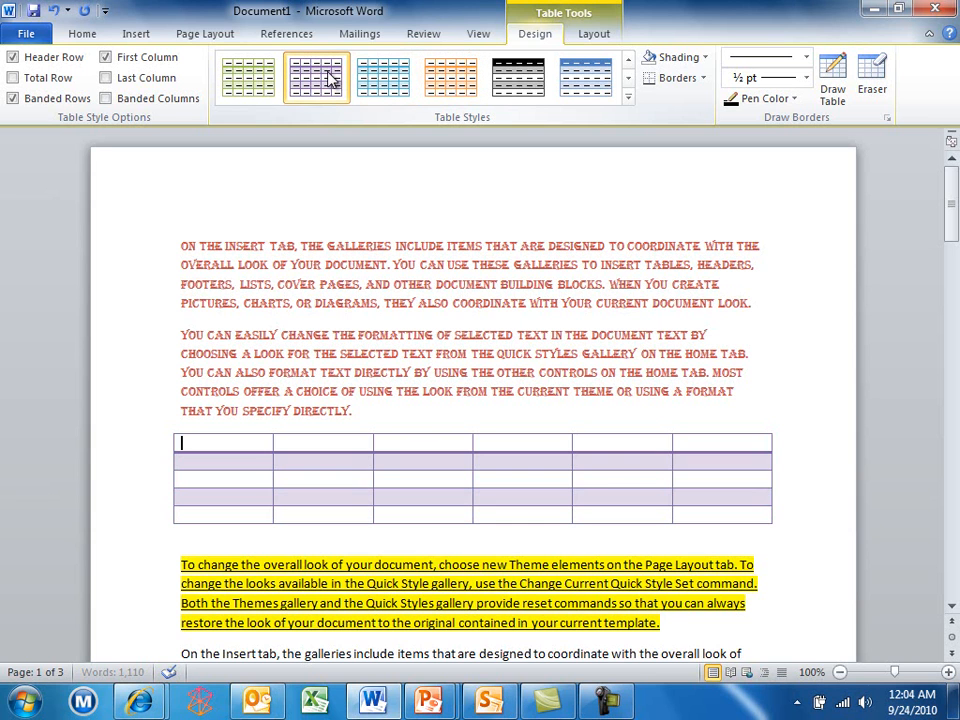
pyautogui.click(582, 78)
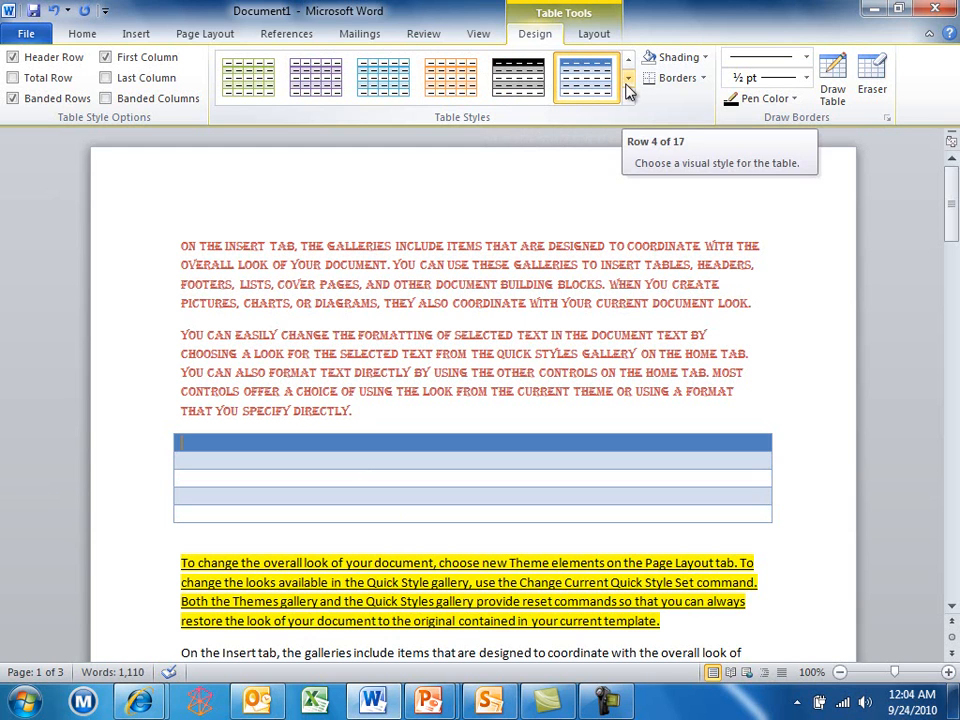
# Insert barkley.jpg from the Demo library into the first red paragraph, resized to 2.12" by 2.82"
pyautogui.click(436, 284)
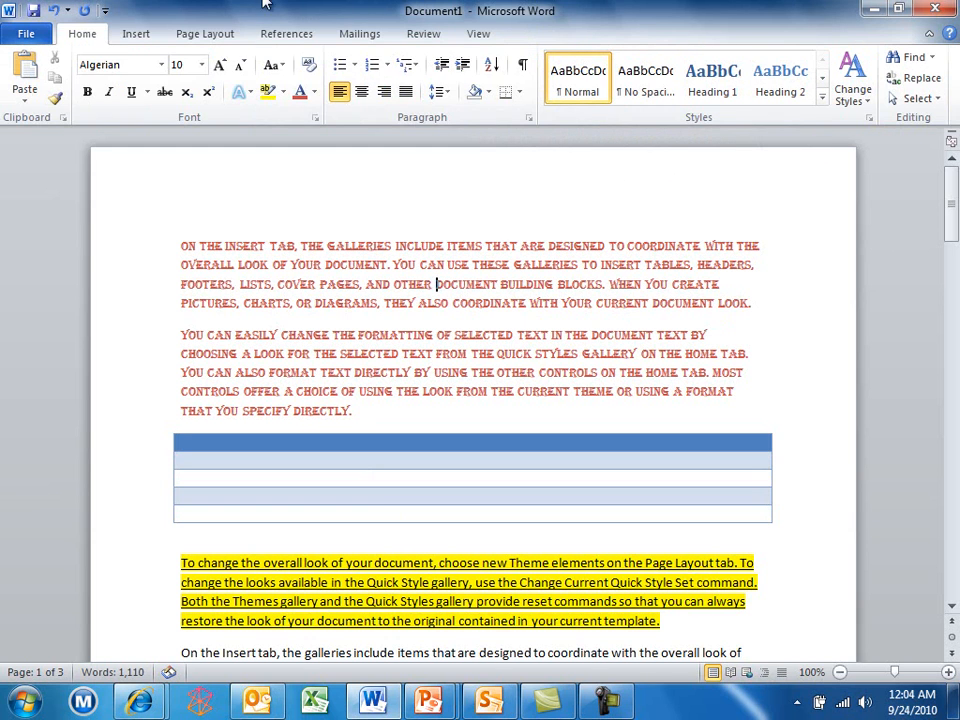
pyautogui.click(135, 38)
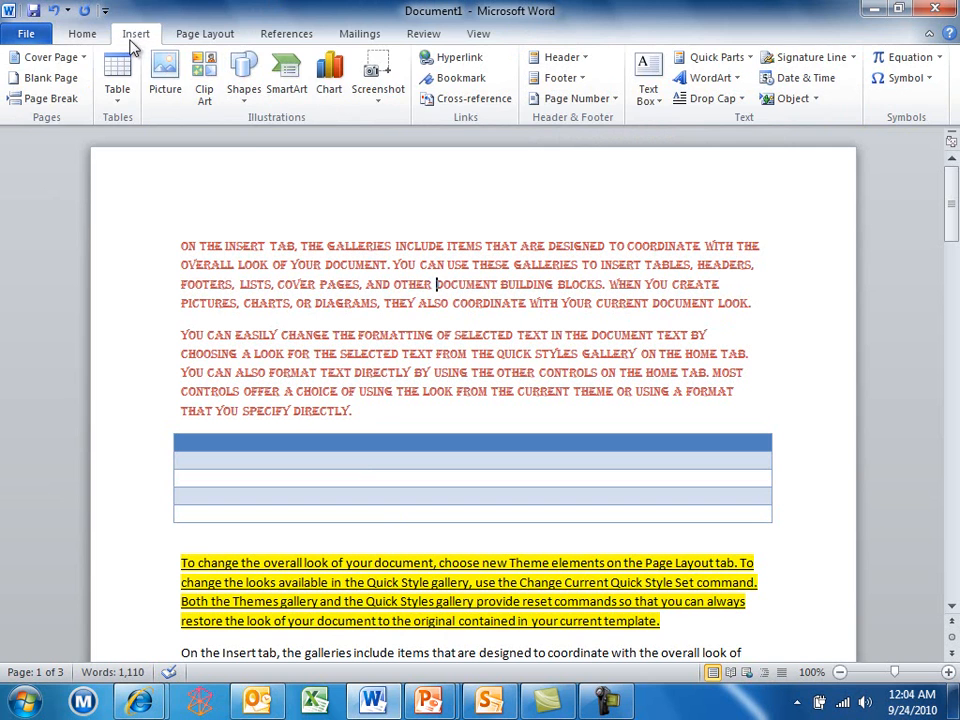
pyautogui.click(166, 78)
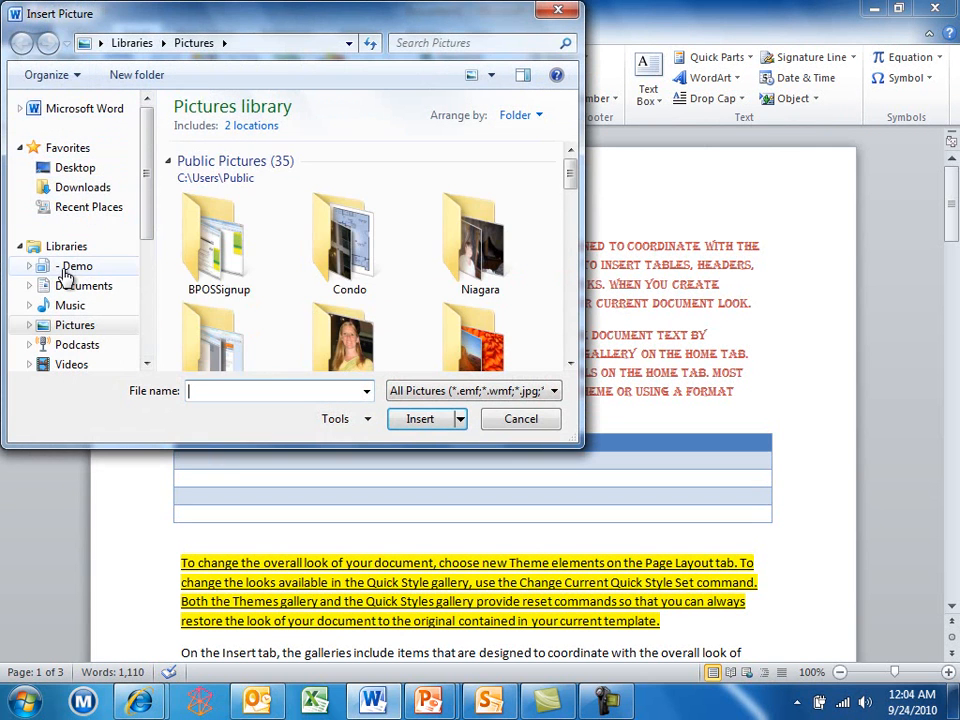
pyautogui.click(66, 268)
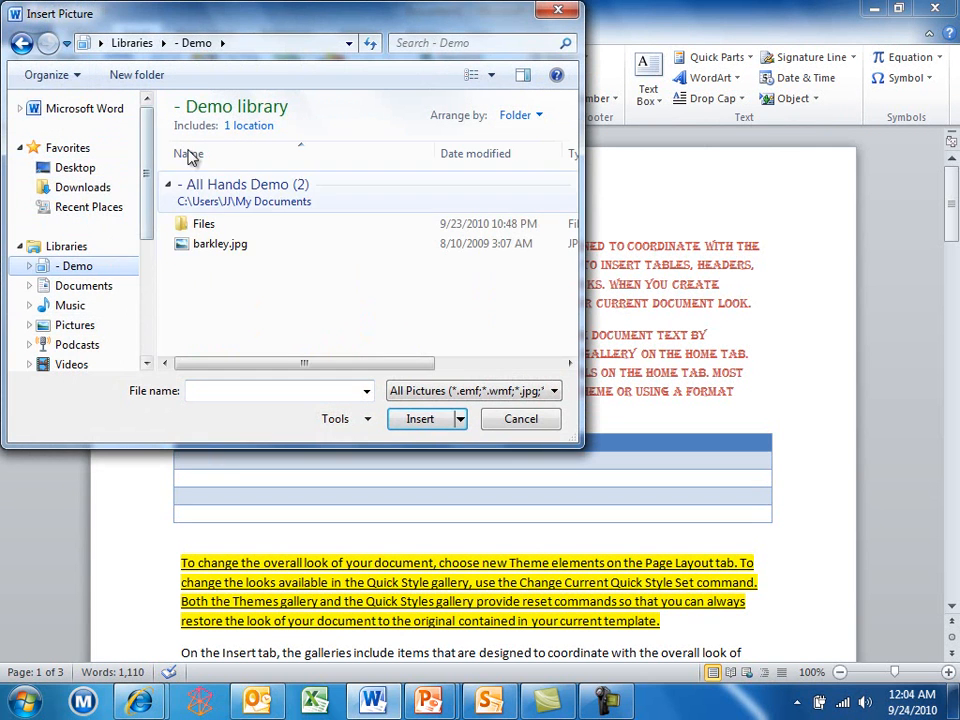
pyautogui.doubleClick(222, 247)
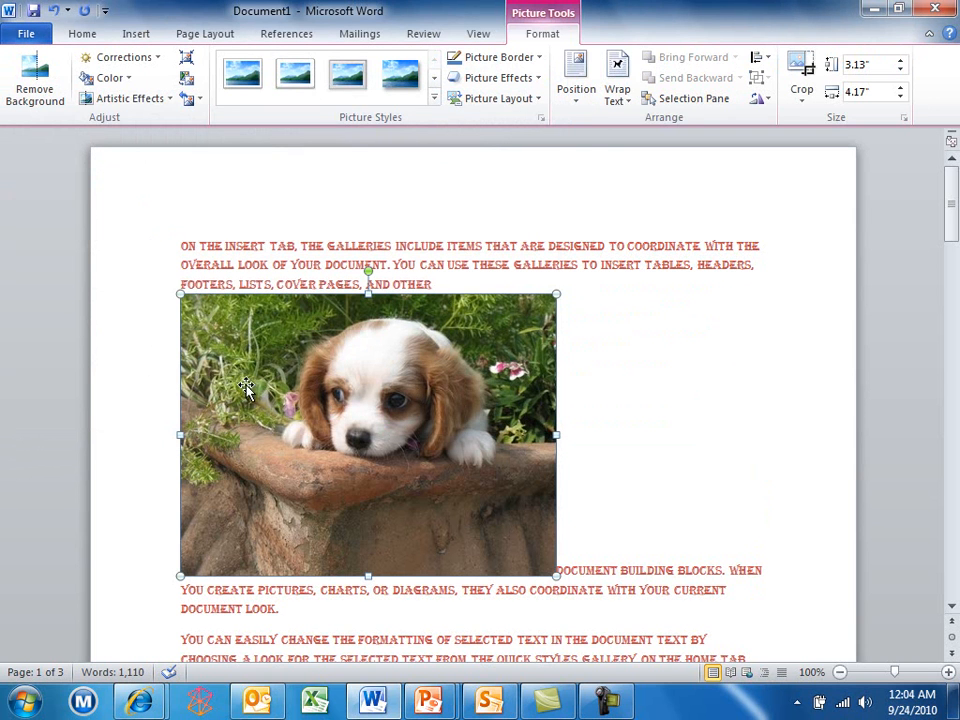
pyautogui.moveTo(180, 576); pyautogui.dragTo(392, 484)
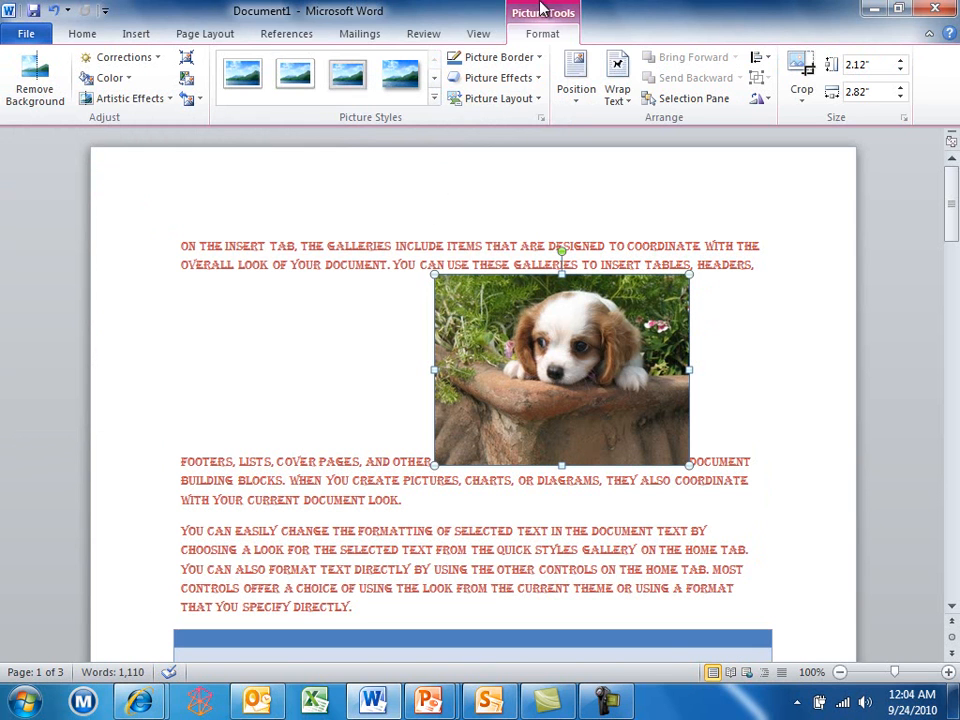